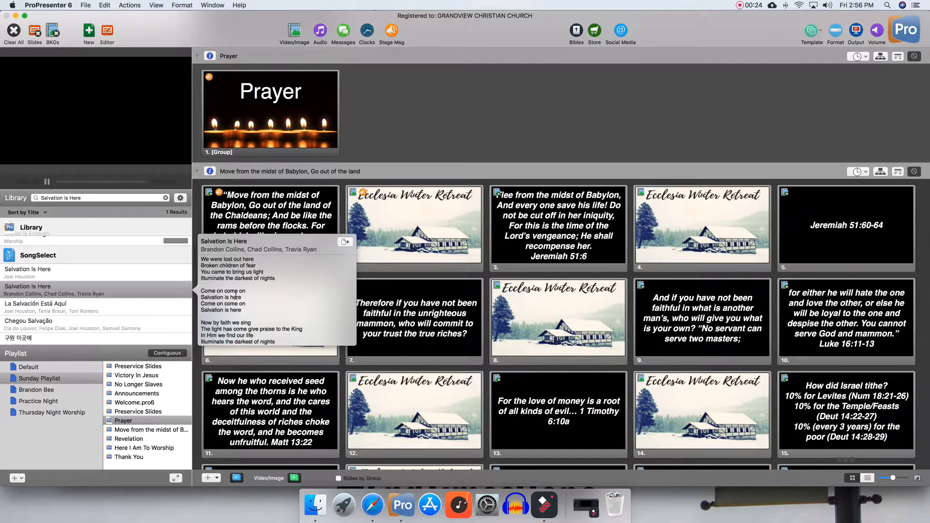
Read through the lyrics of the first "Salvation Is Here" result in SongSelect and start importing that song
{"action": "left_click", "coordinate": [21, 278]}
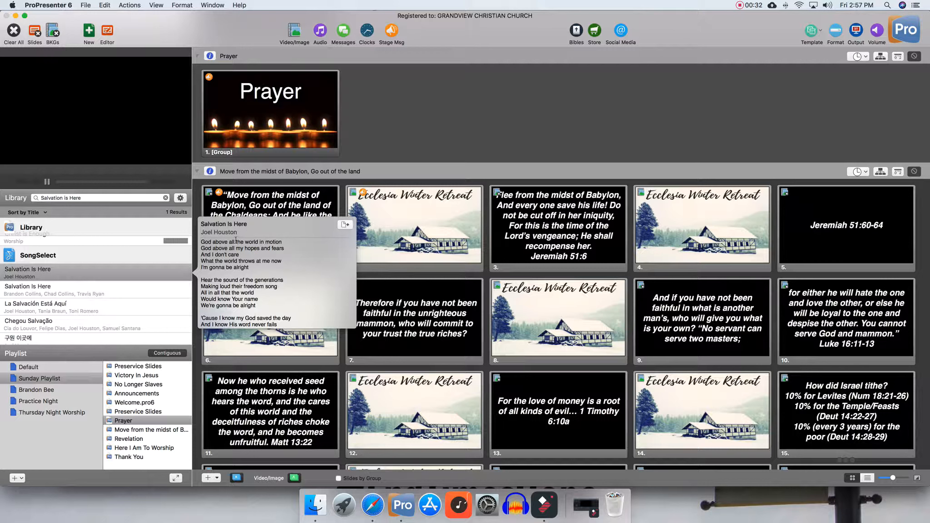
{"action": "scroll", "coordinate": [242, 283], "scroll_direction": "down", "scroll_amount": 5}
{"action": "scroll", "coordinate": [243, 283], "scroll_direction": "up", "scroll_amount": 5}
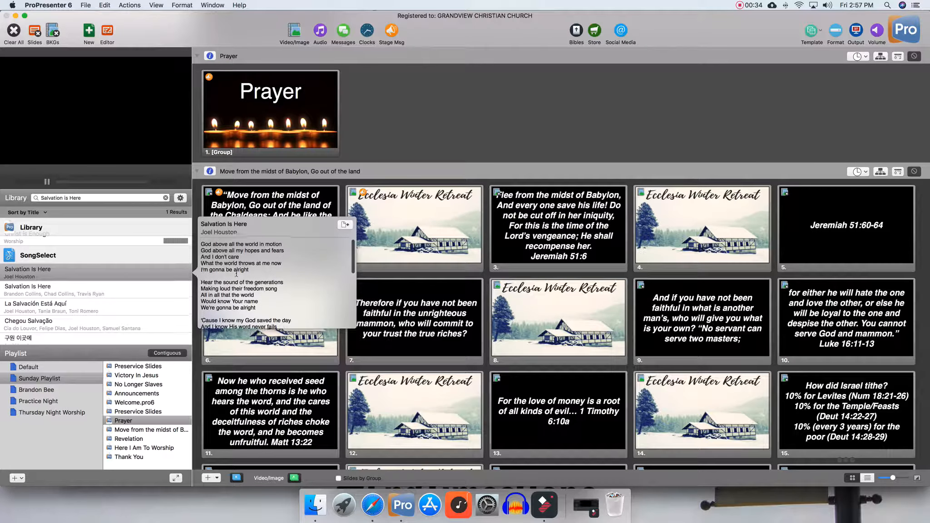
{"action": "scroll", "coordinate": [217, 268], "scroll_direction": "down", "scroll_amount": 3}
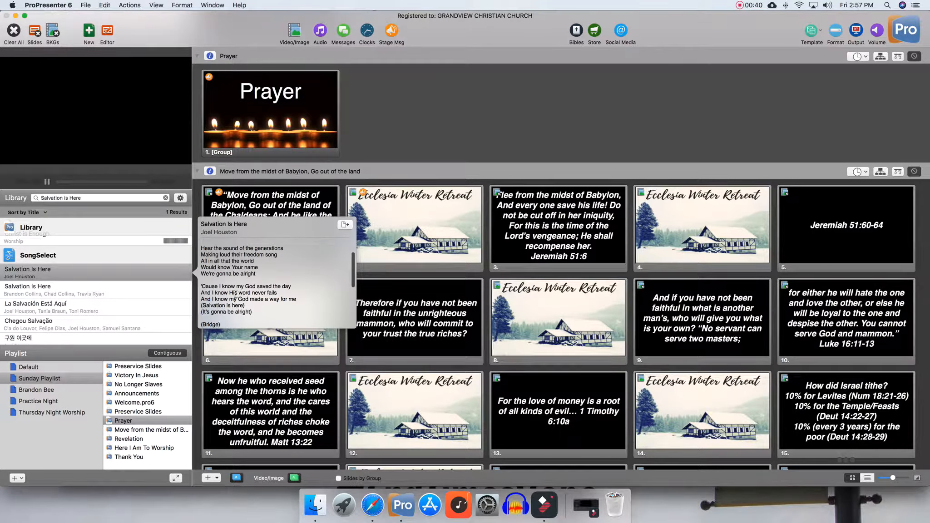
{"action": "scroll", "coordinate": [235, 295], "scroll_direction": "down", "scroll_amount": 10}
{"action": "scroll", "coordinate": [236, 294], "scroll_direction": "up", "scroll_amount": 15}
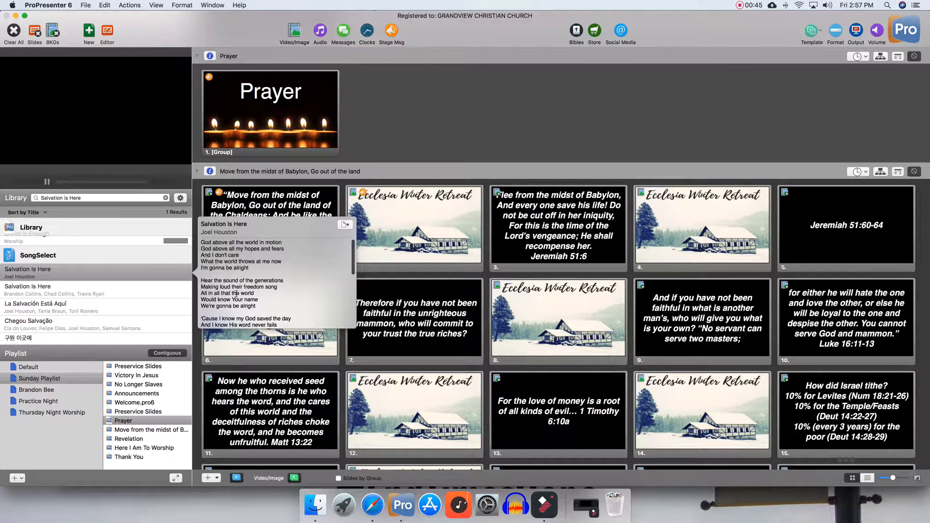
{"action": "left_click", "coordinate": [345, 225]}
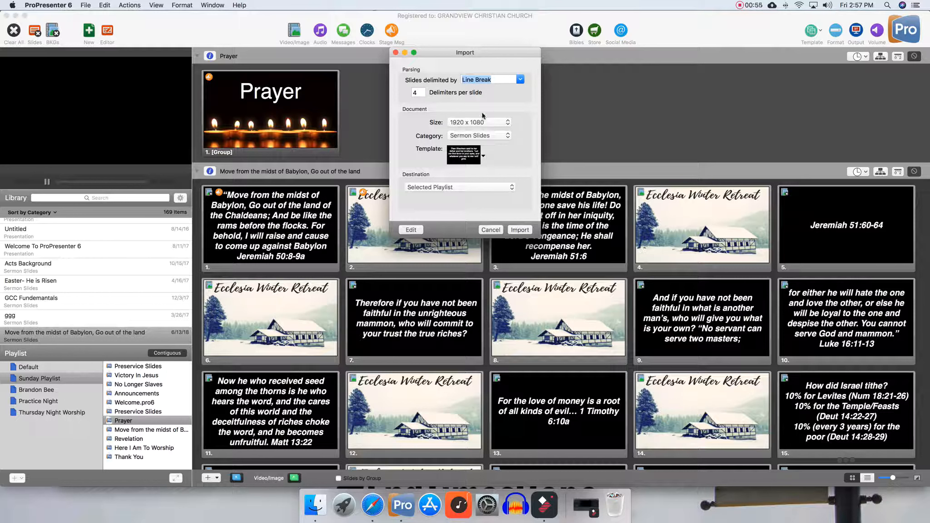
Import the song in the Worship category with the 4 Lines template from the Song Template- 2 line bar group
{"action": "left_click", "coordinate": [470, 137]}
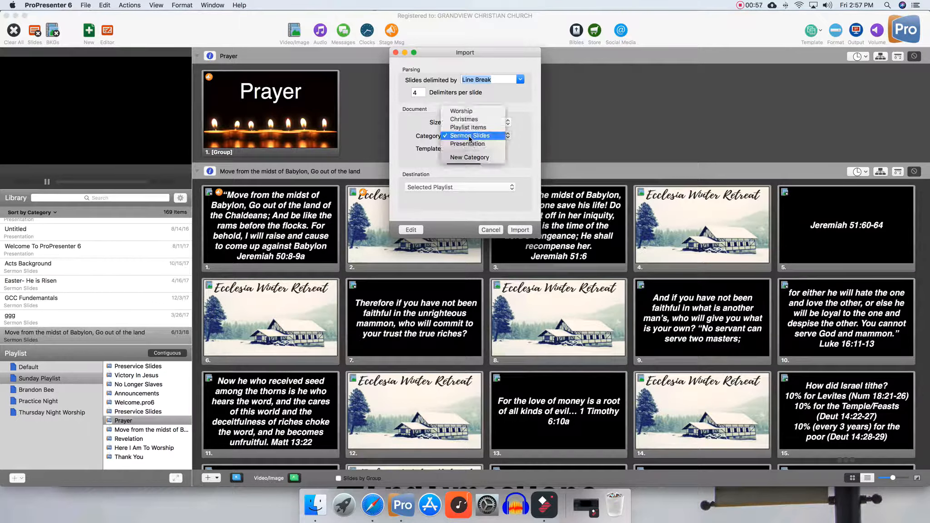
{"action": "left_click", "coordinate": [470, 111]}
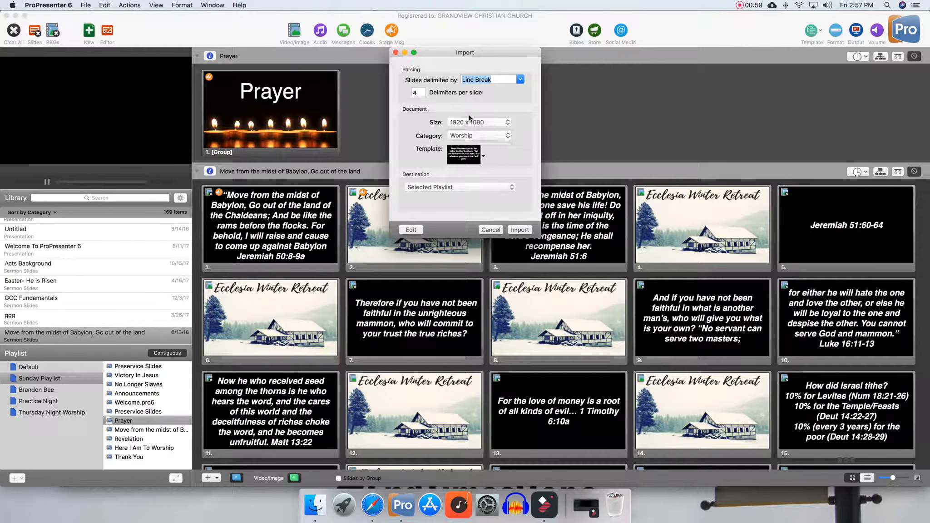
{"action": "left_click", "coordinate": [484, 156]}
{"action": "mouse_move", "coordinate": [493, 176]}
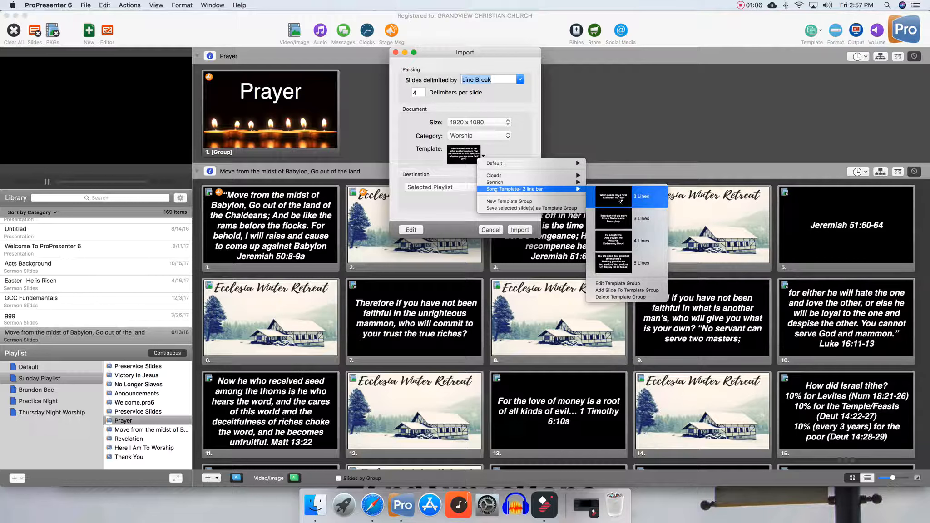
{"action": "left_click", "coordinate": [615, 246]}
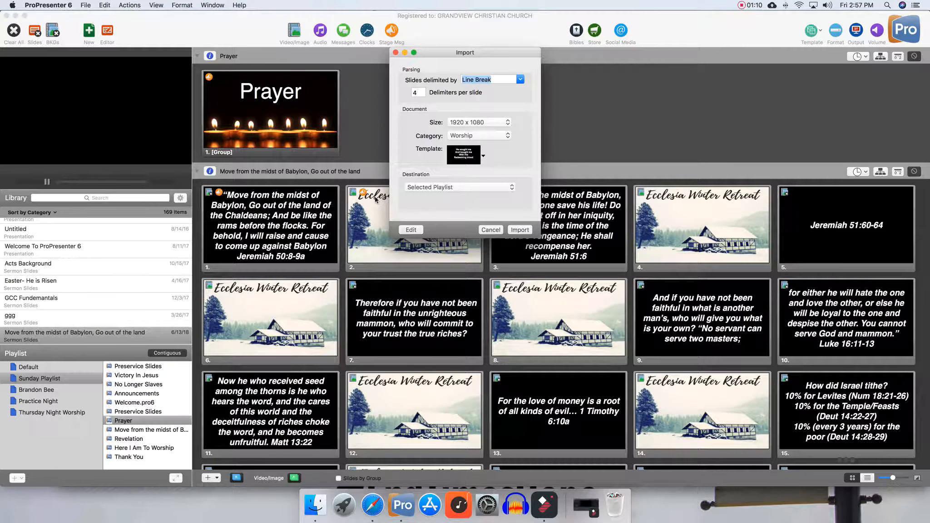
{"action": "left_click", "coordinate": [520, 230]}
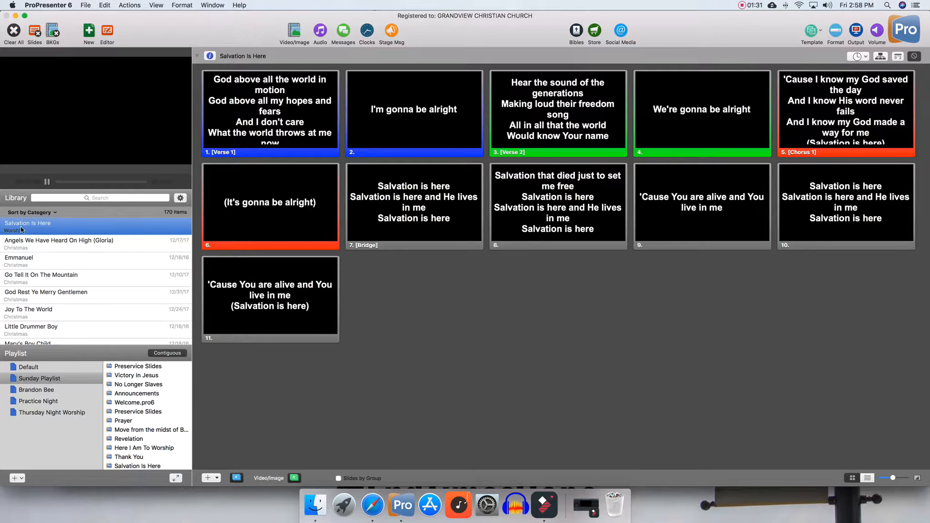
Open "Salvation Is Here" from the Sunday Playlist in the Reflow Editor and look over its slides
{"action": "scroll", "coordinate": [124, 431], "scroll_direction": "down", "scroll_amount": 1}
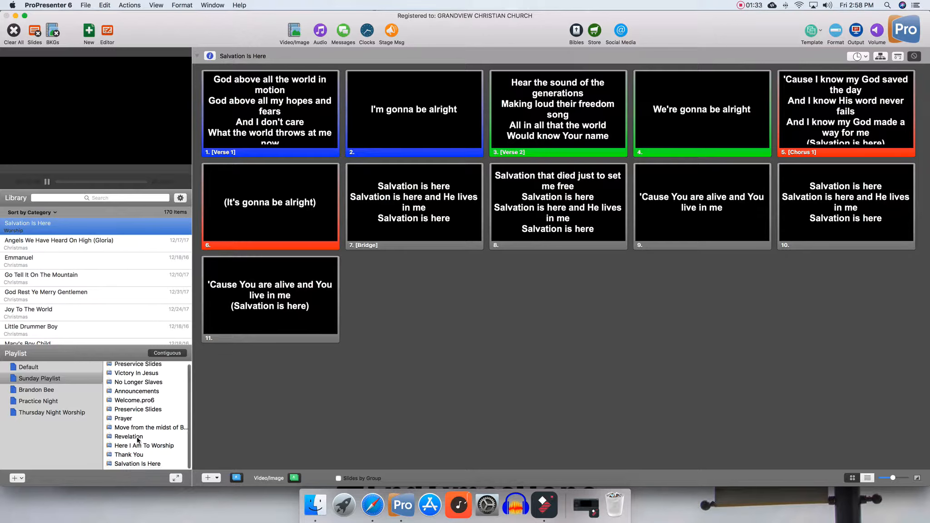
{"action": "right_click", "coordinate": [129, 466]}
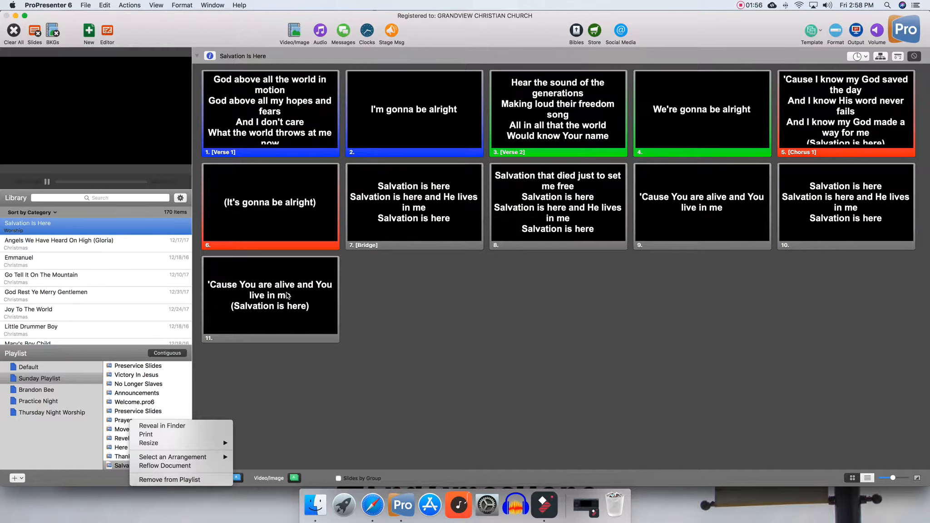
{"action": "left_click", "coordinate": [167, 467]}
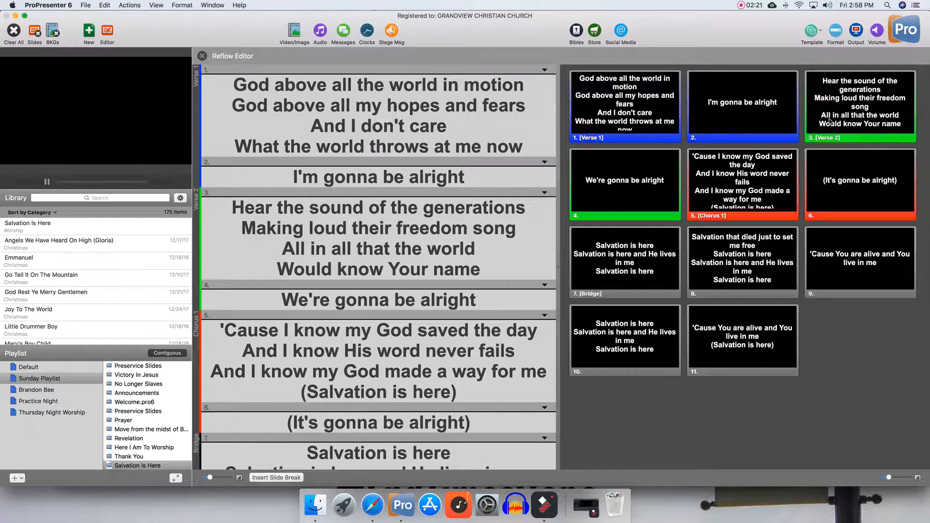
{"action": "scroll", "coordinate": [275, 252], "scroll_direction": "down", "scroll_amount": 2}
{"action": "scroll", "coordinate": [274, 251], "scroll_direction": "up", "scroll_amount": 3}
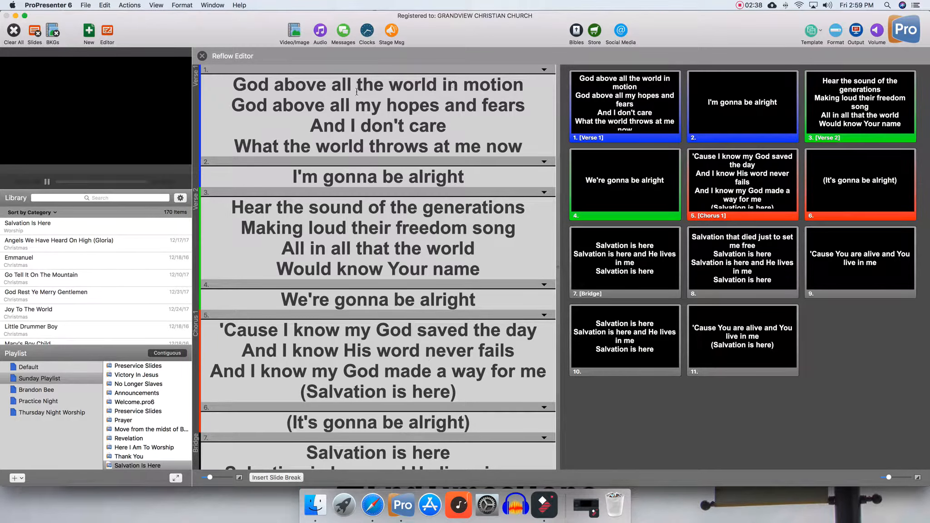
Break the first two Verse 1 lines after "God above" and start a new slide at "And I don't care"
{"action": "left_click", "coordinate": [334, 87]}
{"action": "key", "text": "Return"}
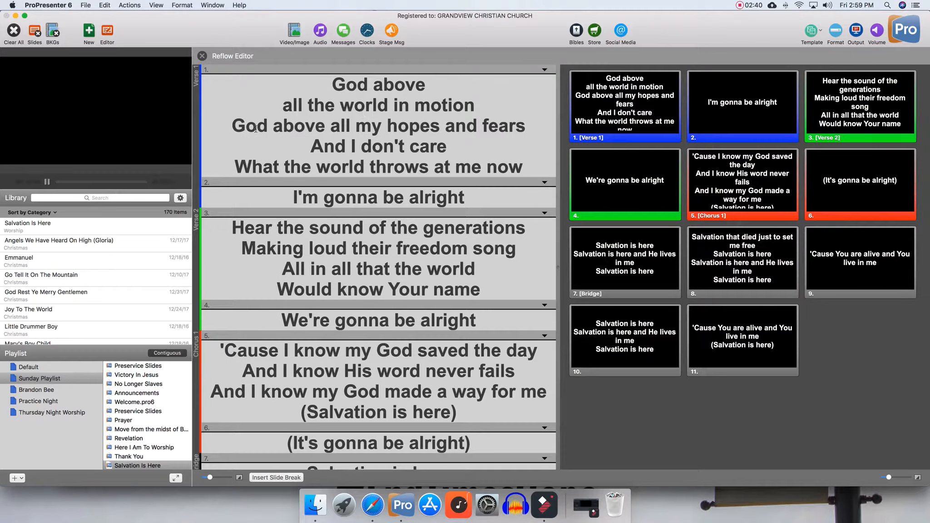
{"action": "left_click", "coordinate": [333, 127]}
{"action": "key", "text": "Return"}
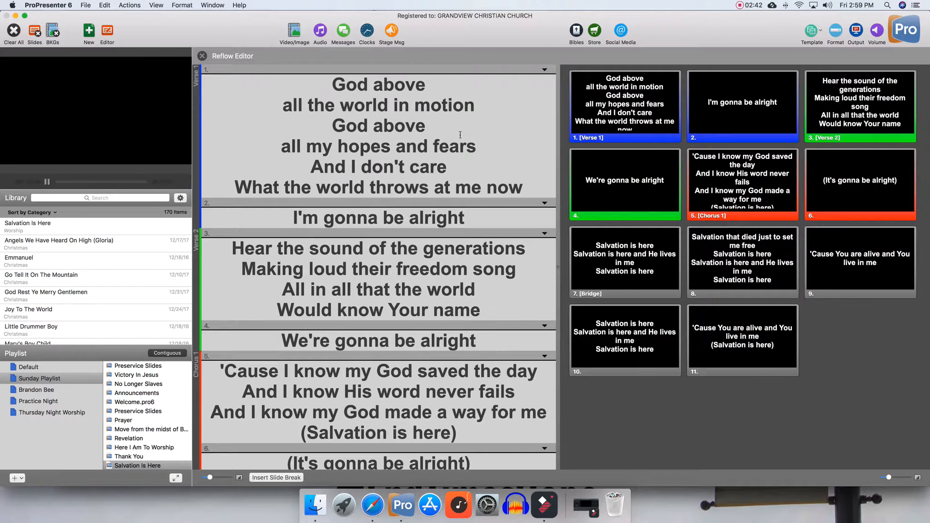
{"action": "left_click", "coordinate": [476, 149]}
{"action": "left_click", "coordinate": [264, 478]}
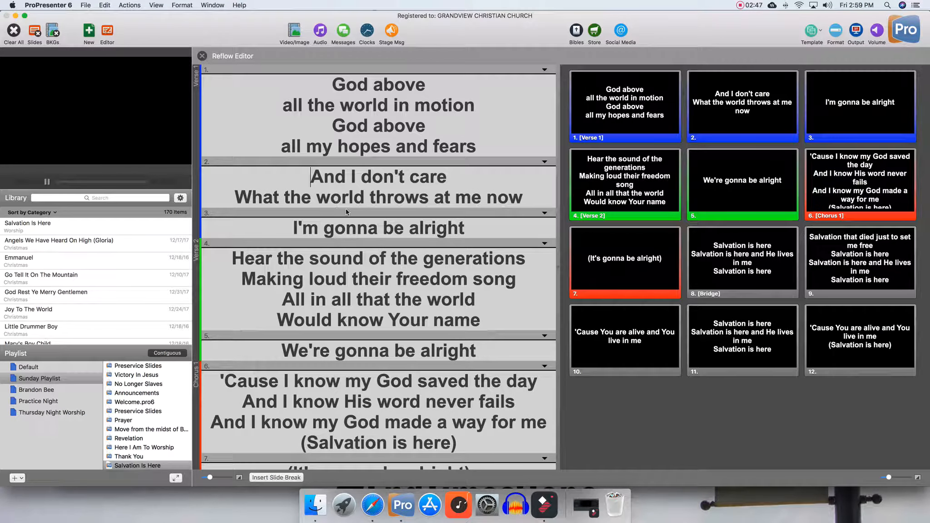
Merge "I'm gonna be alright" into the second Verse 1 slide and break its middle line before "throws at me now"
{"action": "key", "text": "BackSpace"}
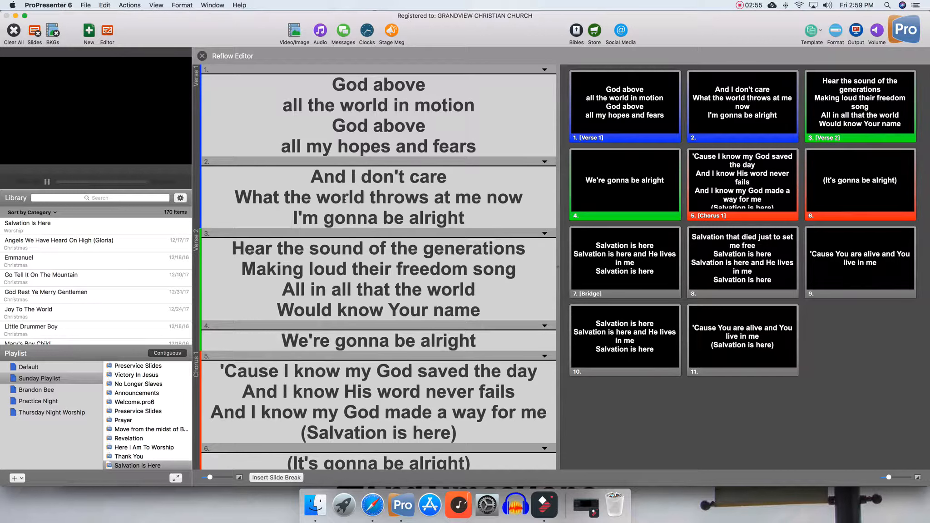
{"action": "left_click", "coordinate": [370, 198]}
{"action": "key", "text": "Return"}
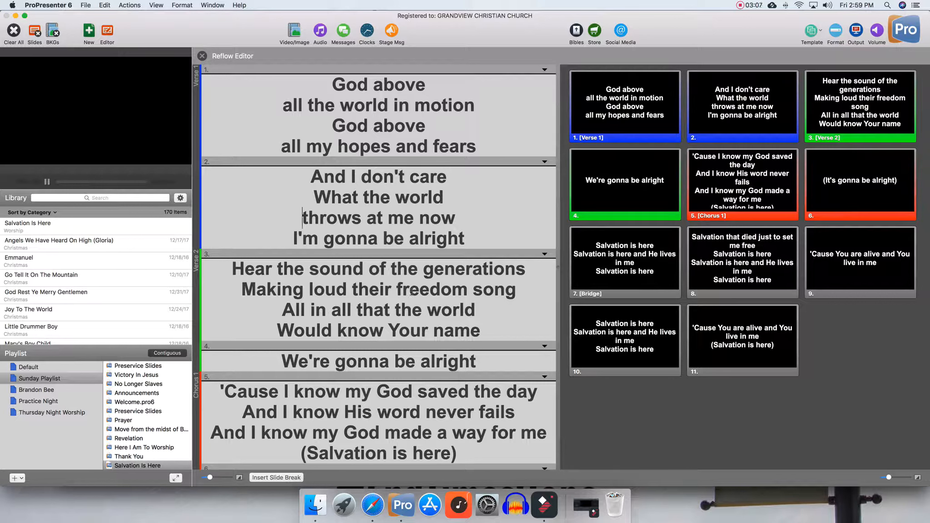
Break the first two Verse 2 lines before "of the generations" and before "their freedom song"
{"action": "left_click", "coordinate": [369, 269]}
{"action": "key", "text": "Return"}
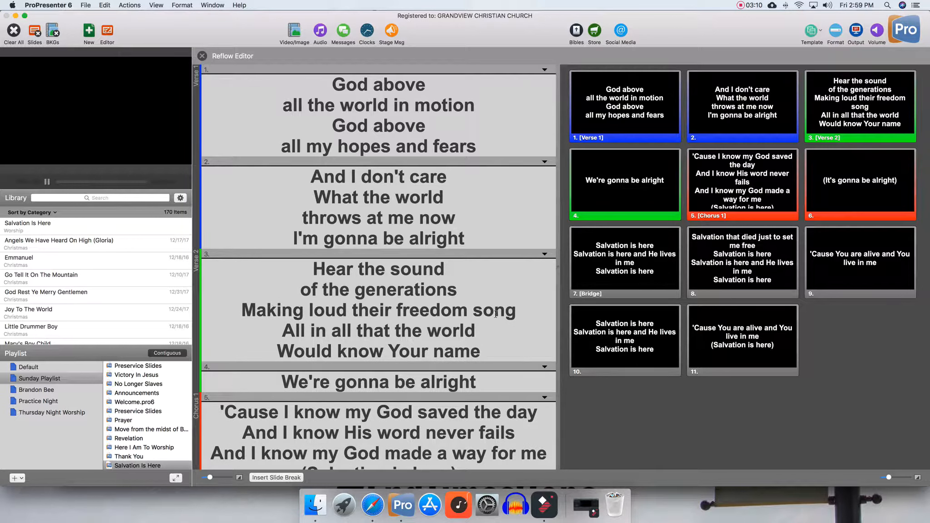
{"action": "left_click", "coordinate": [356, 311]}
{"action": "key", "text": "Return"}
Start a new Verse 2 slide at "All in all that the world" and merge "We're gonna be alright" into it
{"action": "left_click", "coordinate": [461, 331]}
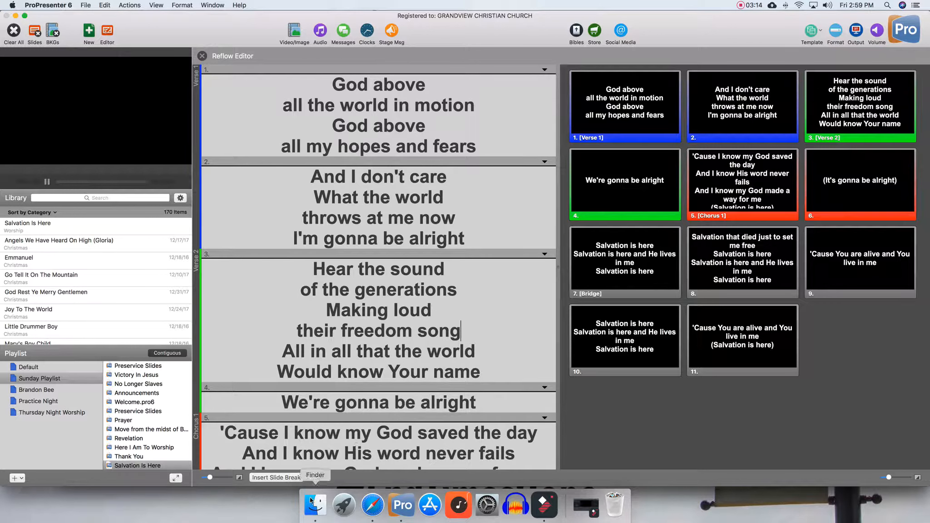
{"action": "left_click", "coordinate": [288, 478]}
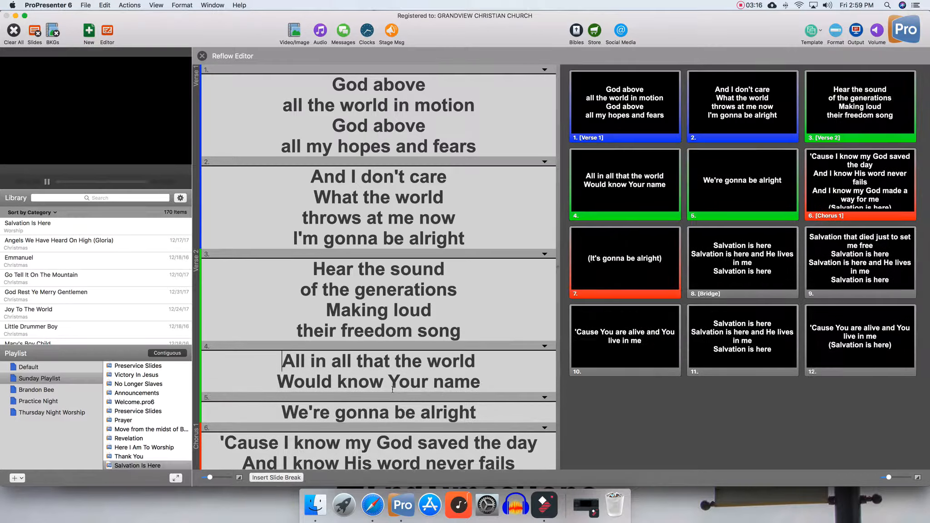
{"action": "left_click", "coordinate": [281, 412]}
{"action": "key", "text": "BackSpace"}
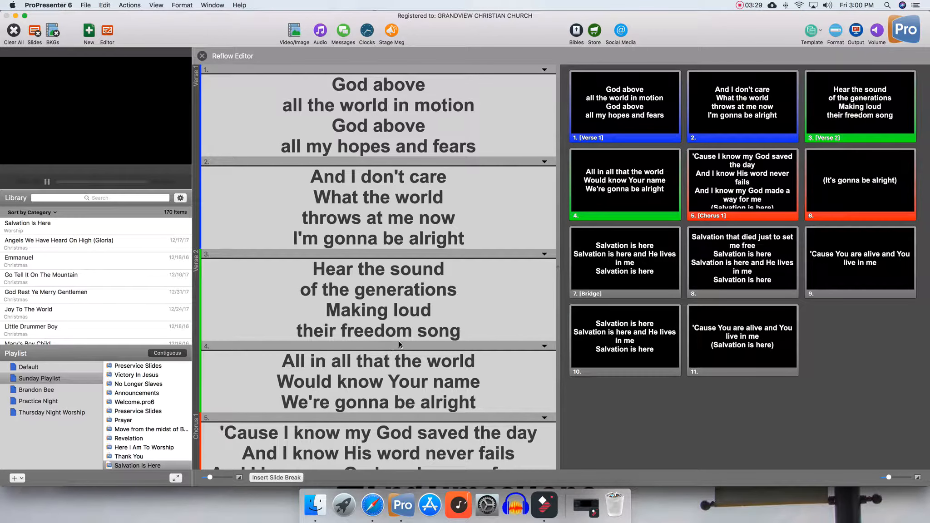
Remove both parentheses around "(Salvation is here)" at the end of the Chorus 1 slide
{"action": "scroll", "coordinate": [459, 274], "scroll_direction": "down", "scroll_amount": 2}
{"action": "scroll", "coordinate": [460, 274], "scroll_direction": "down", "scroll_amount": 1}
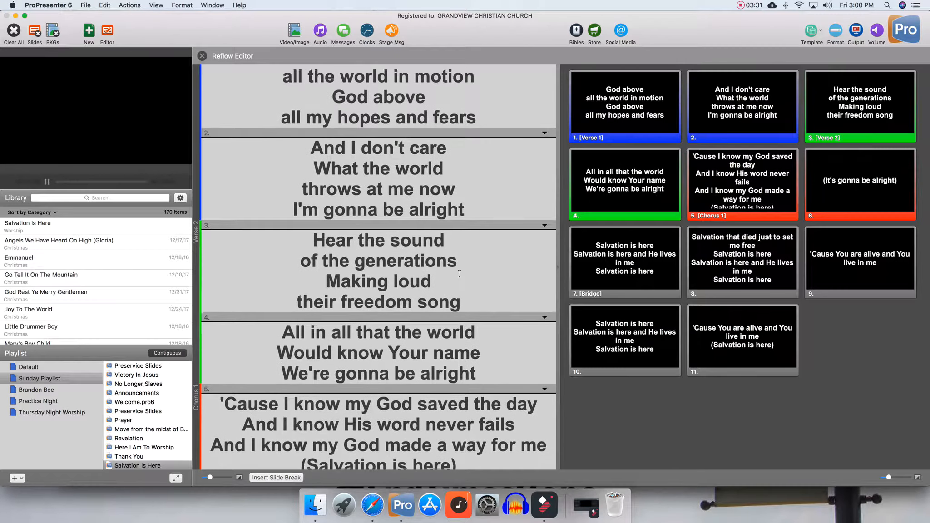
{"action": "scroll", "coordinate": [538, 327], "scroll_direction": "down", "scroll_amount": 8}
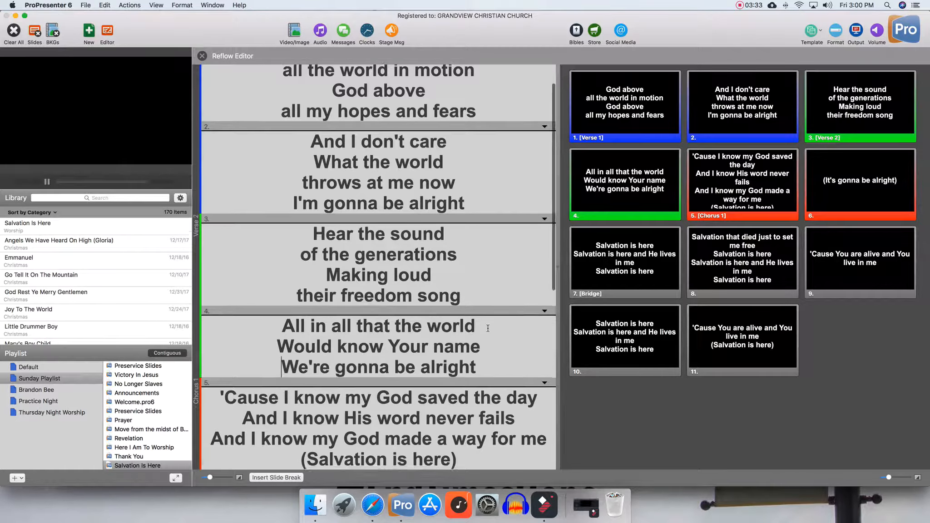
{"action": "scroll", "coordinate": [488, 328], "scroll_direction": "down", "scroll_amount": 7}
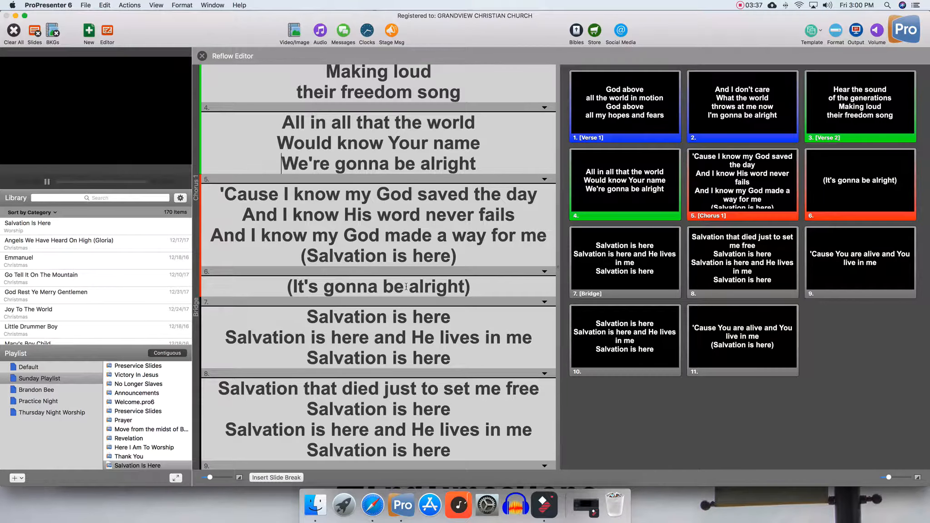
{"action": "scroll", "coordinate": [429, 271], "scroll_direction": "down", "scroll_amount": 1}
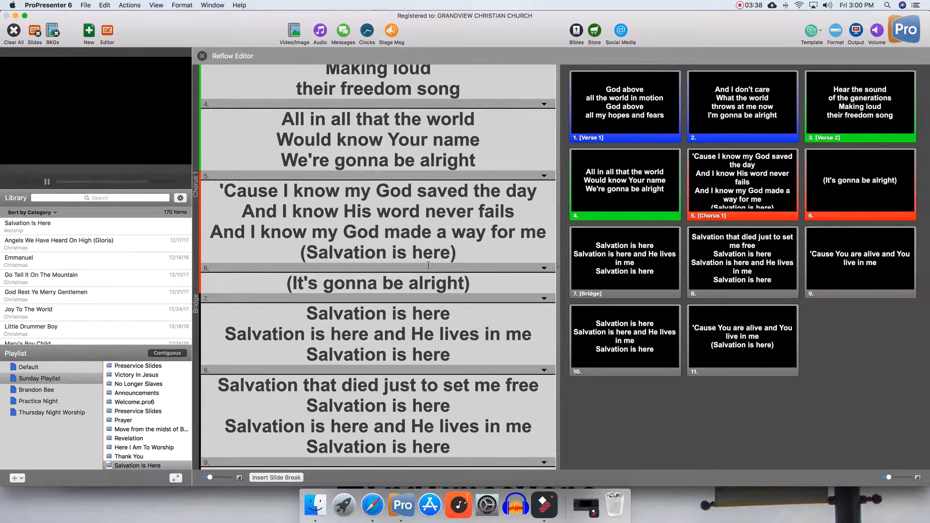
{"action": "triple_click", "coordinate": [318, 263]}
{"action": "scroll", "coordinate": [331, 343], "scroll_direction": "down", "scroll_amount": 1}
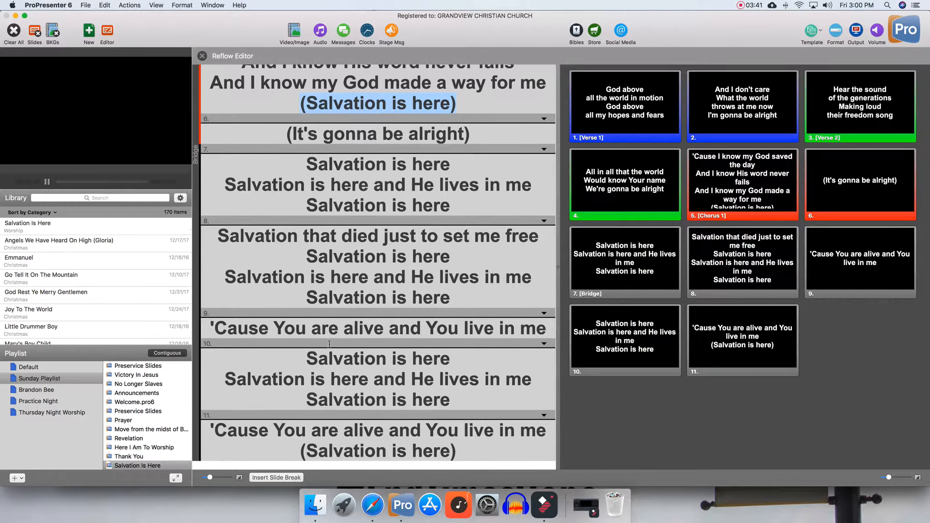
{"action": "scroll", "coordinate": [330, 339], "scroll_direction": "up", "scroll_amount": 4}
{"action": "scroll", "coordinate": [329, 336], "scroll_direction": "down", "scroll_amount": 1}
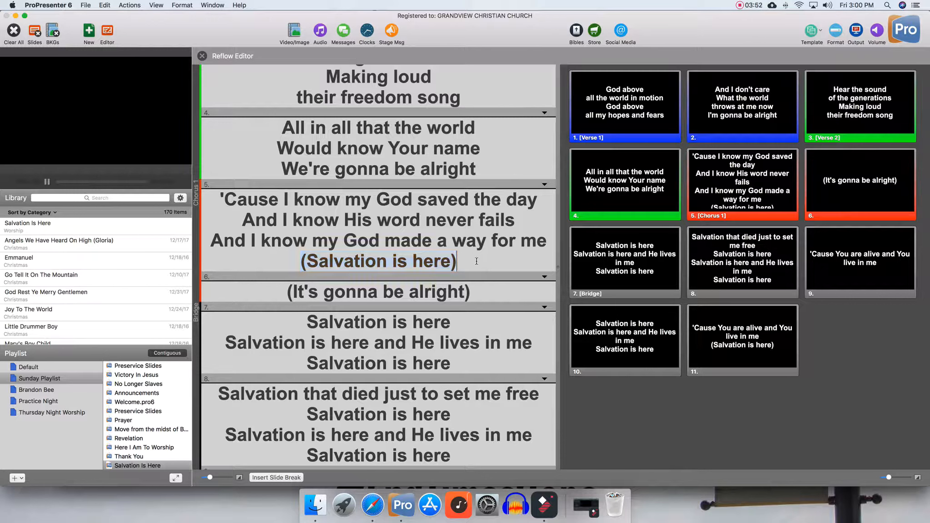
{"action": "key", "text": "BackSpace"}
{"action": "left_click", "coordinate": [308, 261]}
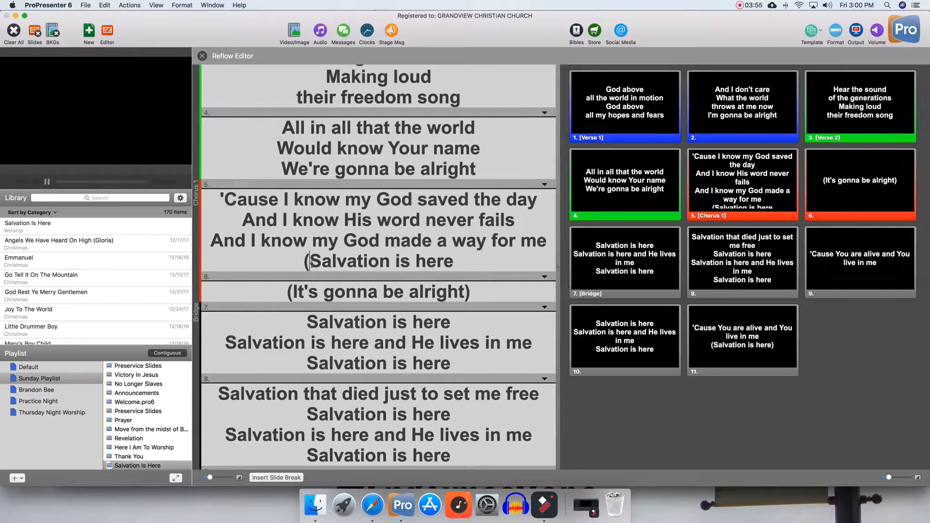
{"action": "key", "text": "BackSpace"}
Assign the "(It's gonna be alright)" slide to a new Chorus 2 group
{"action": "left_click", "coordinate": [544, 277]}
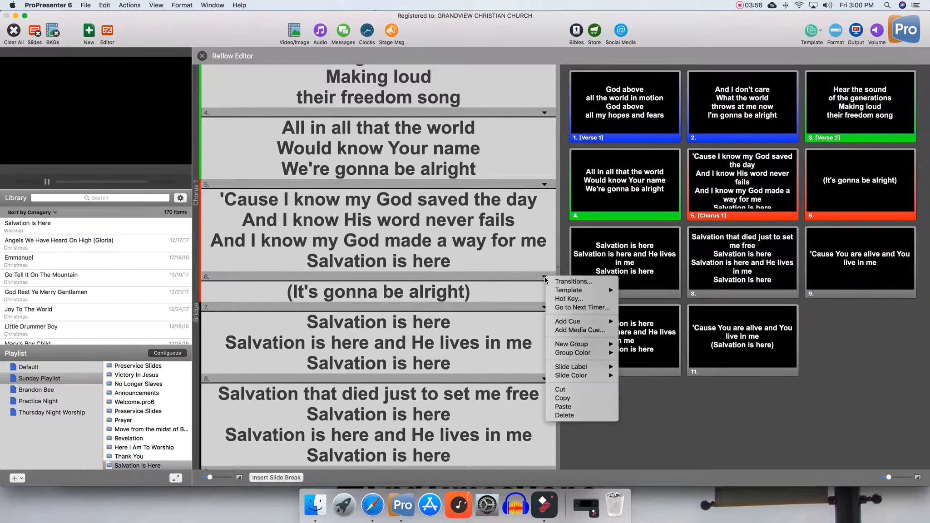
{"action": "mouse_move", "coordinate": [591, 345]}
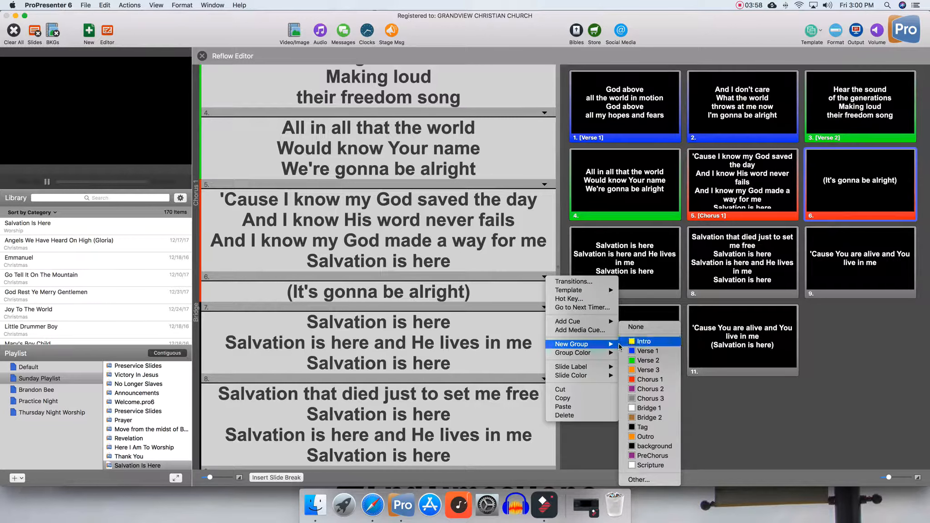
{"action": "left_click", "coordinate": [643, 391]}
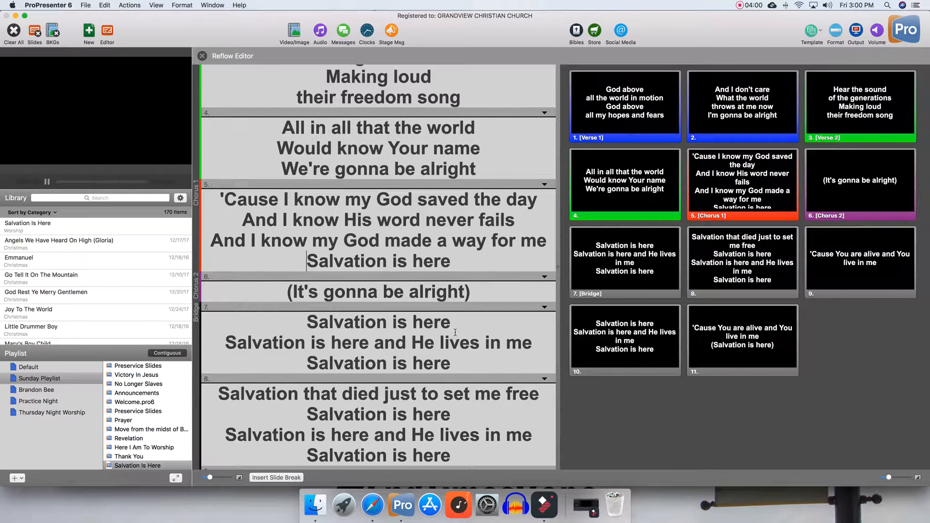
Copy the first three Chorus 1 lyric lines onto the Chorus 2 slide above "(It's gonna be alright)"
{"action": "left_click", "coordinate": [285, 293]}
{"action": "key", "text": "Return"}
{"action": "left_click_drag", "start_coordinate": [548, 241], "coordinate": [214, 198]}
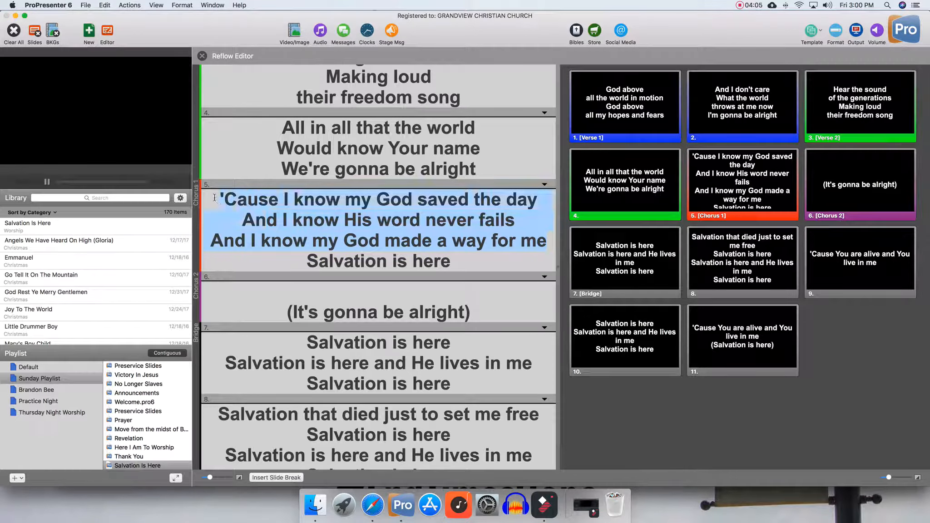
{"action": "right_click", "coordinate": [254, 198]}
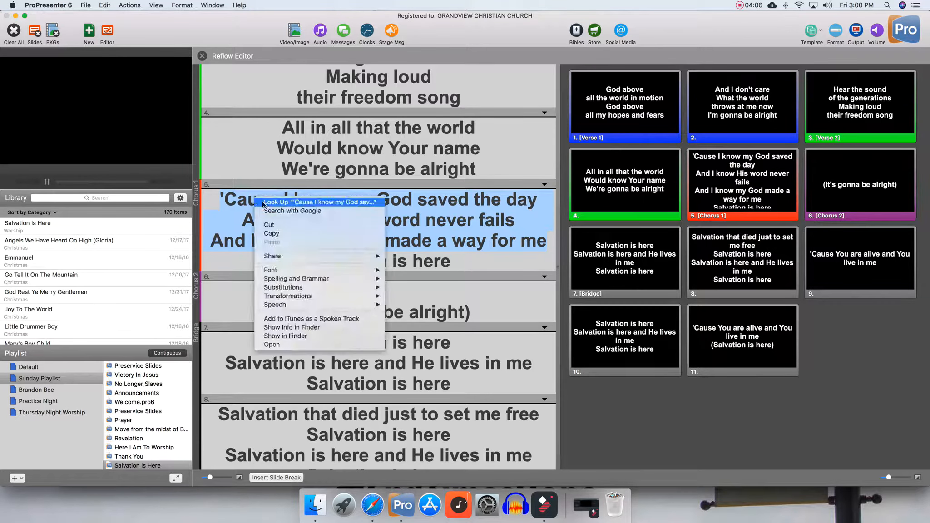
{"action": "left_click", "coordinate": [279, 237]}
{"action": "right_click", "coordinate": [388, 291]}
{"action": "left_click", "coordinate": [411, 313]}
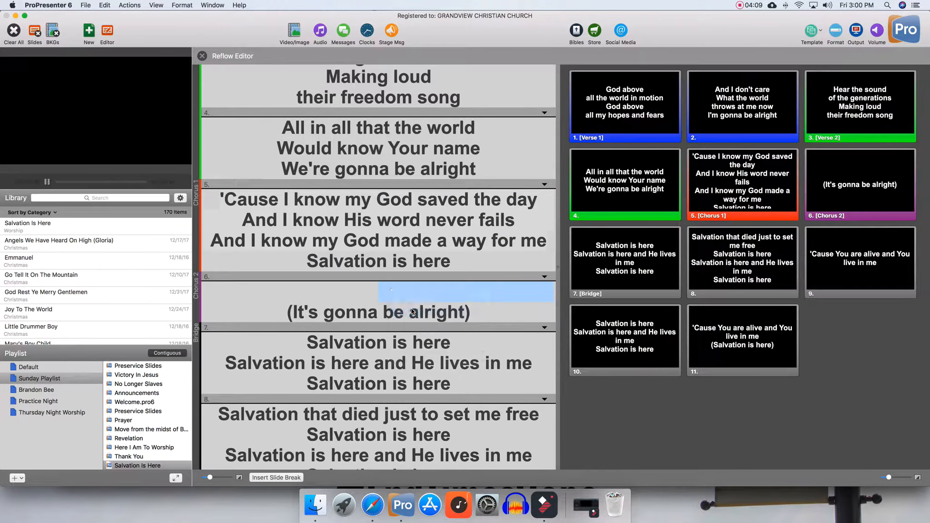
{"action": "key", "text": "Return"}
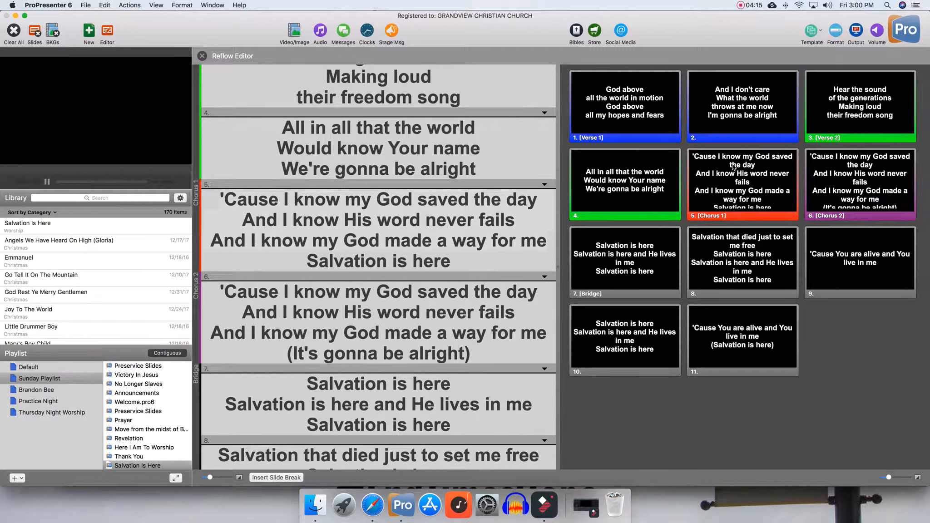
Break the first two Chorus 1 lines before "God saved the day" and before "word never fails"
{"action": "left_click", "coordinate": [374, 200]}
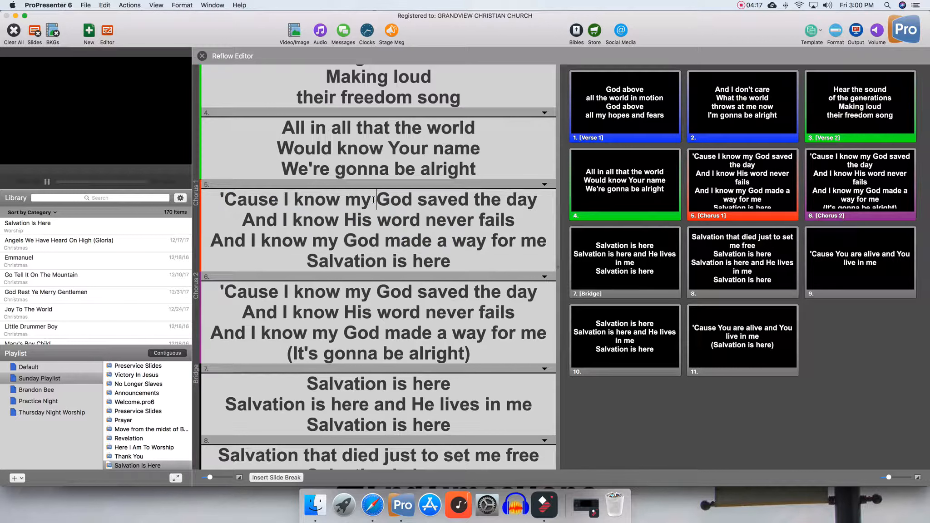
{"action": "key", "text": "Return"}
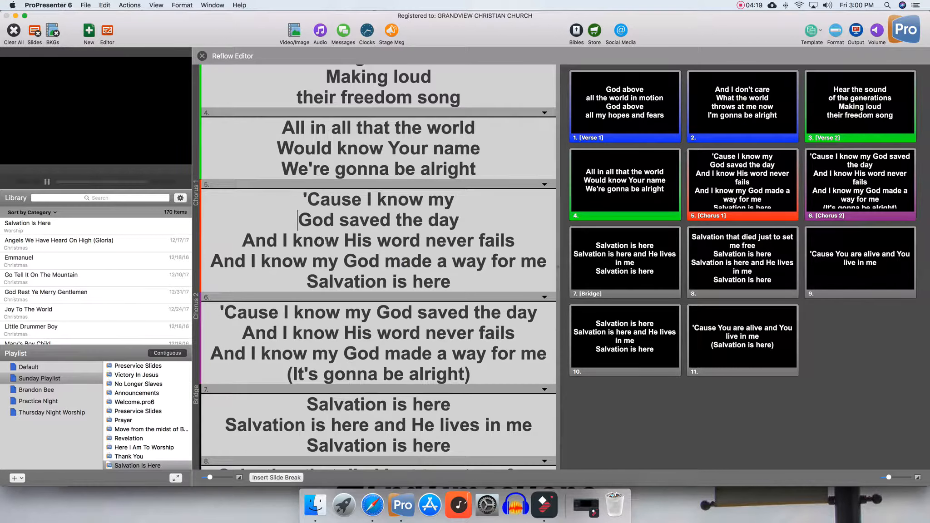
{"action": "left_click", "coordinate": [381, 241]}
{"action": "key", "text": "Return"}
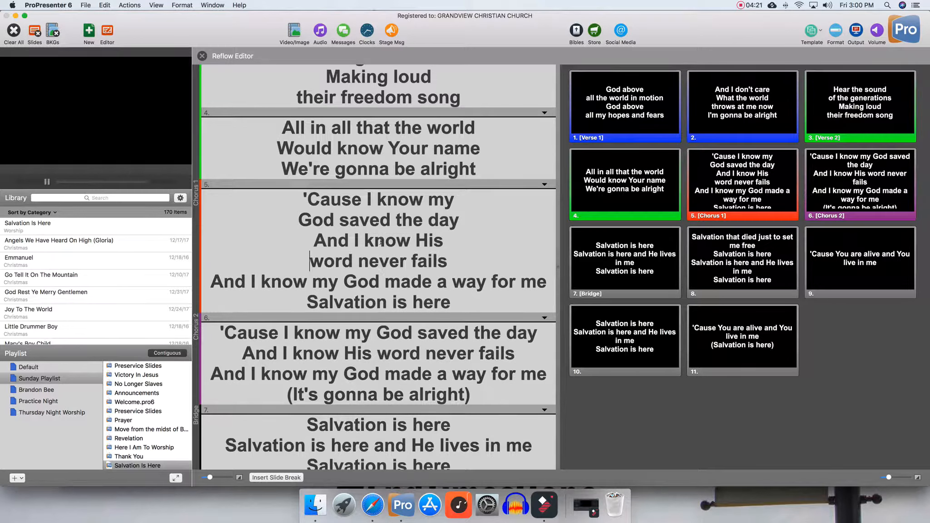
Start a new Chorus 1 slide at "And I know my God" and break that line before "made a way for me"
{"action": "left_click", "coordinate": [461, 271]}
{"action": "left_click", "coordinate": [276, 477]}
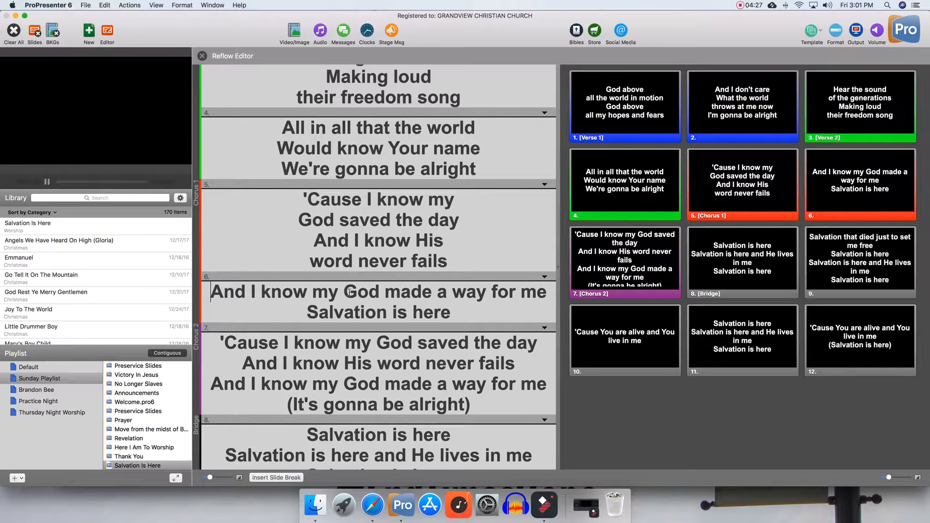
{"action": "key", "text": "Return"}
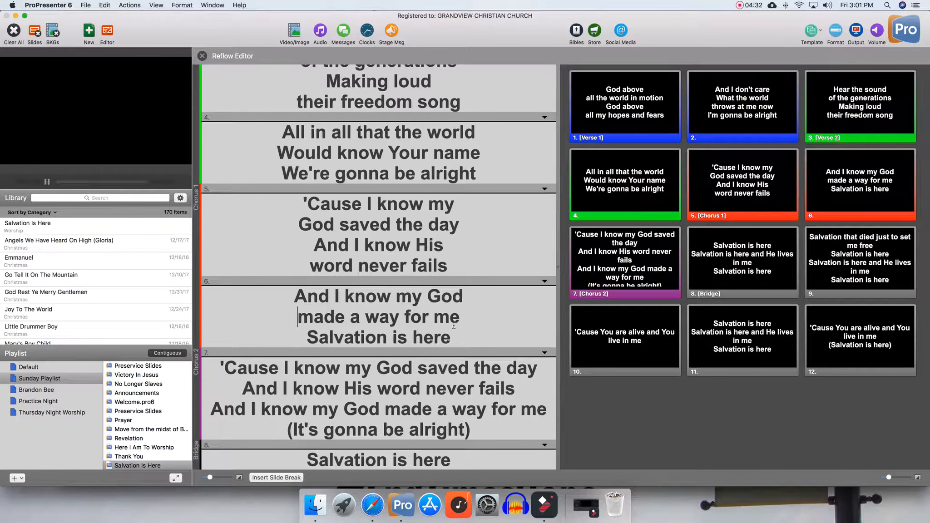
Break the first two Chorus 2 lines before "God saved the day" and "word never fails", and start a new slide after them
{"action": "scroll", "coordinate": [419, 308], "scroll_direction": "down", "scroll_amount": 3}
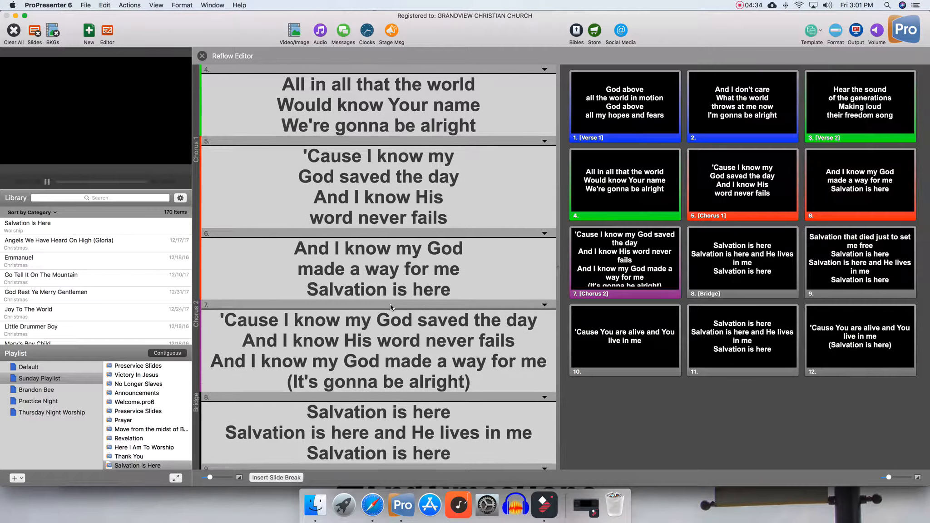
{"action": "scroll", "coordinate": [391, 307], "scroll_direction": "down", "scroll_amount": 8}
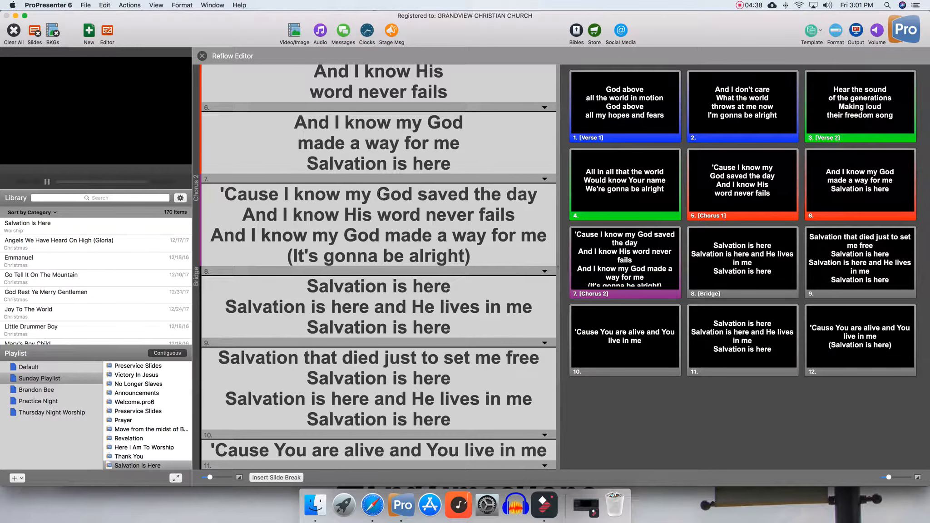
{"action": "left_click", "coordinate": [377, 194]}
{"action": "key", "text": "Return"}
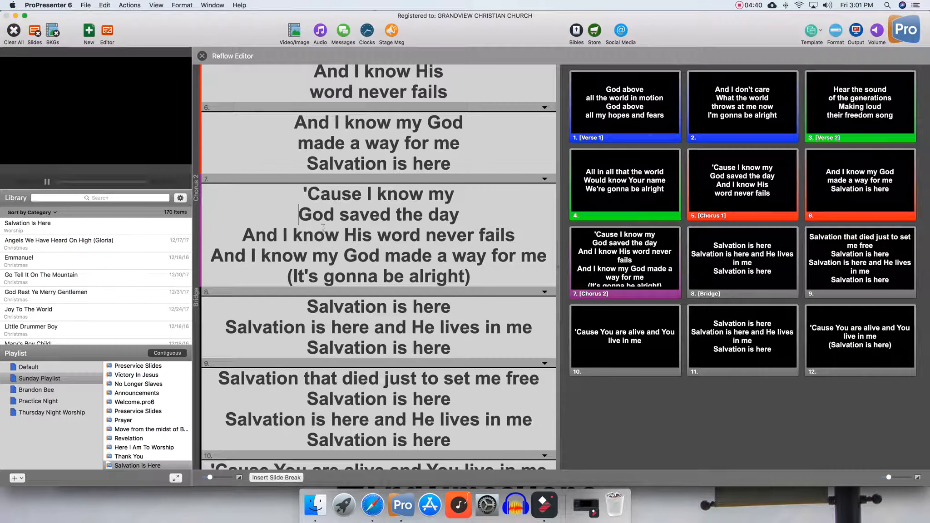
{"action": "left_click", "coordinate": [380, 235]}
{"action": "key", "text": "Return"}
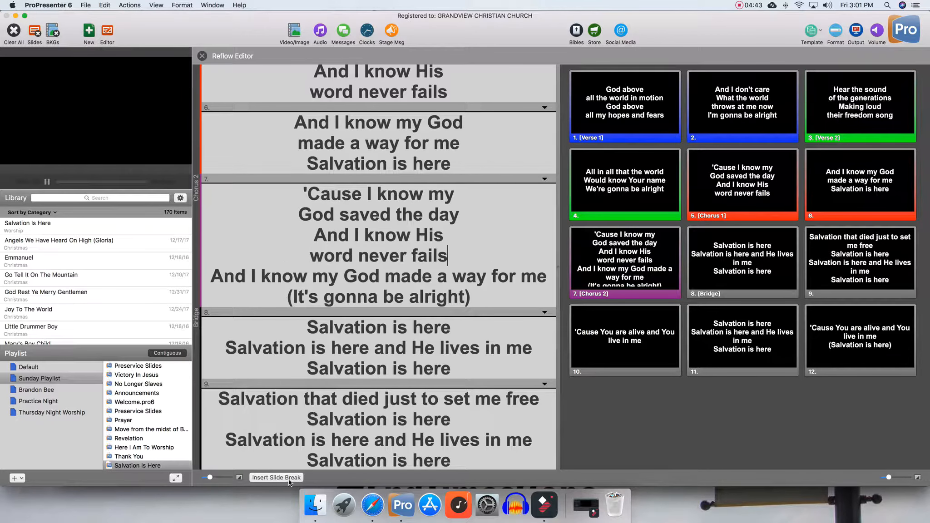
{"action": "left_click", "coordinate": [275, 477]}
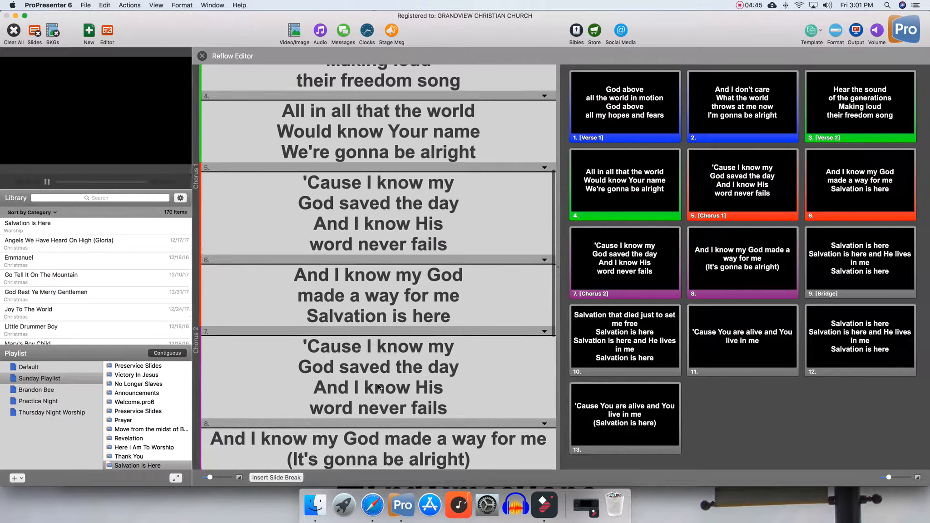
Break the "And I know my God" line on the second Chorus 2 slide before "made a way for me"
{"action": "scroll", "coordinate": [379, 384], "scroll_direction": "down", "scroll_amount": 2}
{"action": "scroll", "coordinate": [379, 384], "scroll_direction": "down", "scroll_amount": 3}
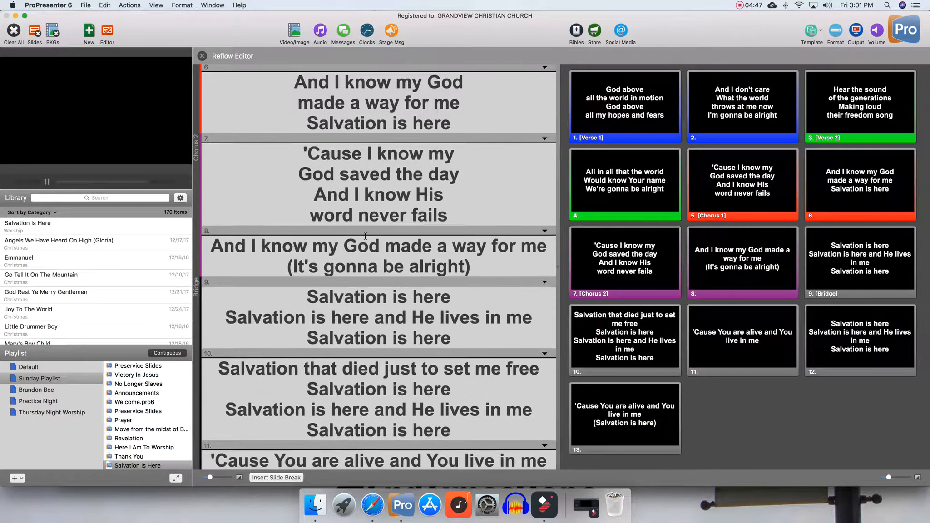
{"action": "left_click", "coordinate": [384, 246]}
{"action": "key", "text": "Return"}
Remove both parentheses around "(It's gonna be alright)" at the end of Chorus 2
{"action": "left_click", "coordinate": [472, 287]}
{"action": "key", "text": "BackSpace"}
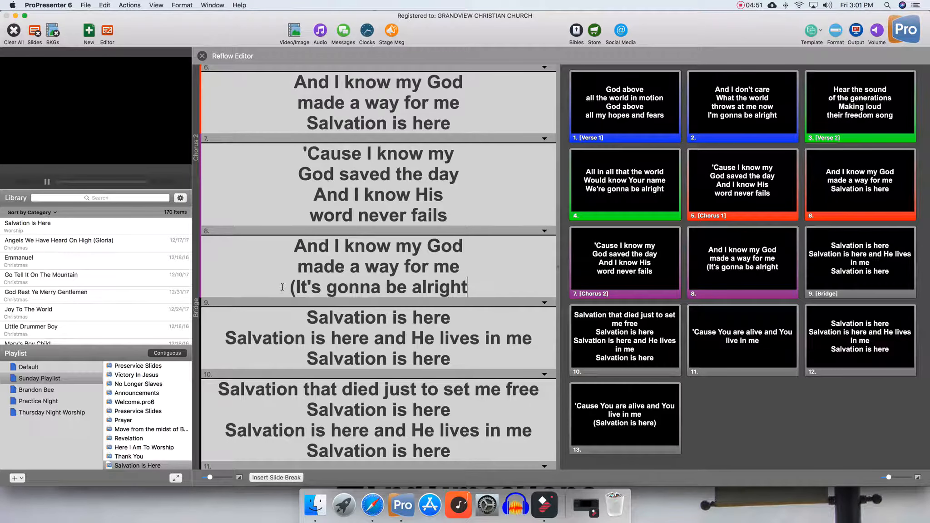
{"action": "left_click", "coordinate": [298, 286]}
{"action": "key", "text": "BackSpace"}
Examine how the Chorus 1 lyrics are divided over its two slides, including the closing "Salvation is here" line
{"action": "scroll", "coordinate": [382, 263], "scroll_direction": "down", "scroll_amount": 2}
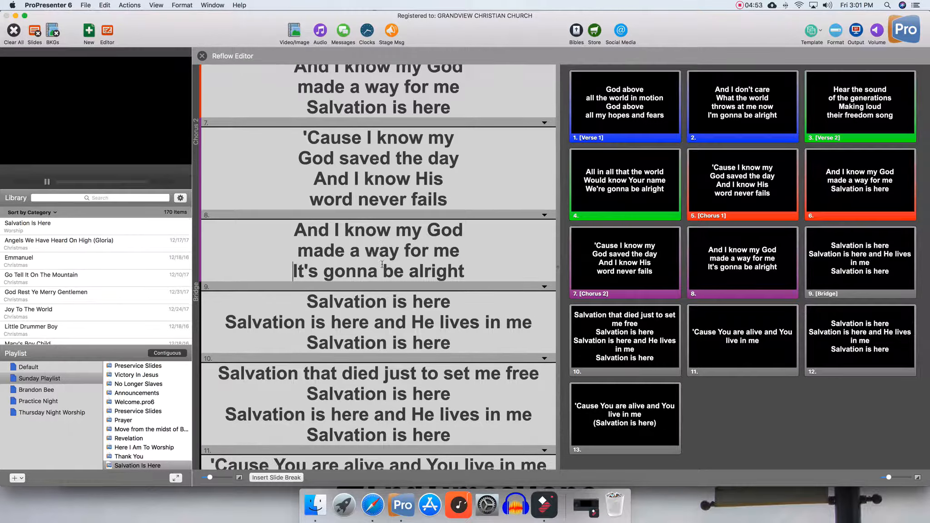
{"action": "scroll", "coordinate": [382, 263], "scroll_direction": "up", "scroll_amount": 5}
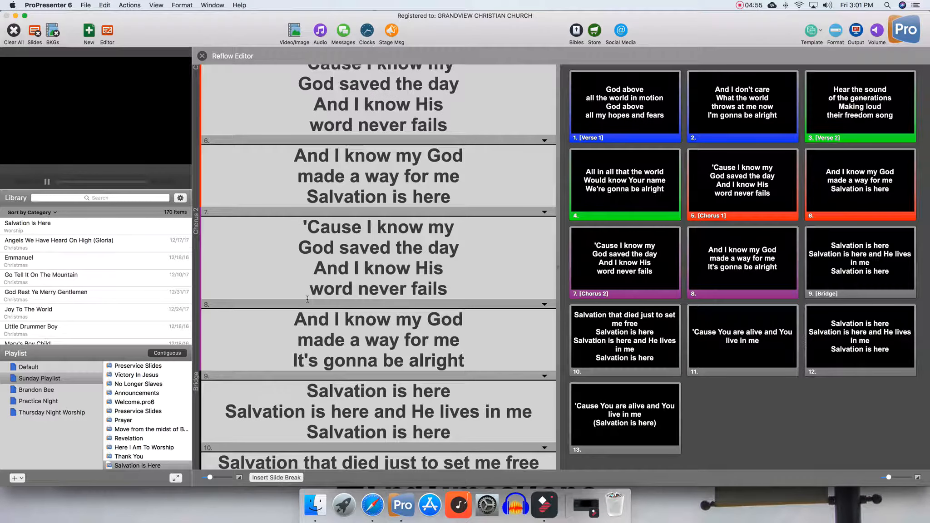
{"action": "scroll", "coordinate": [392, 318], "scroll_direction": "up", "scroll_amount": 2}
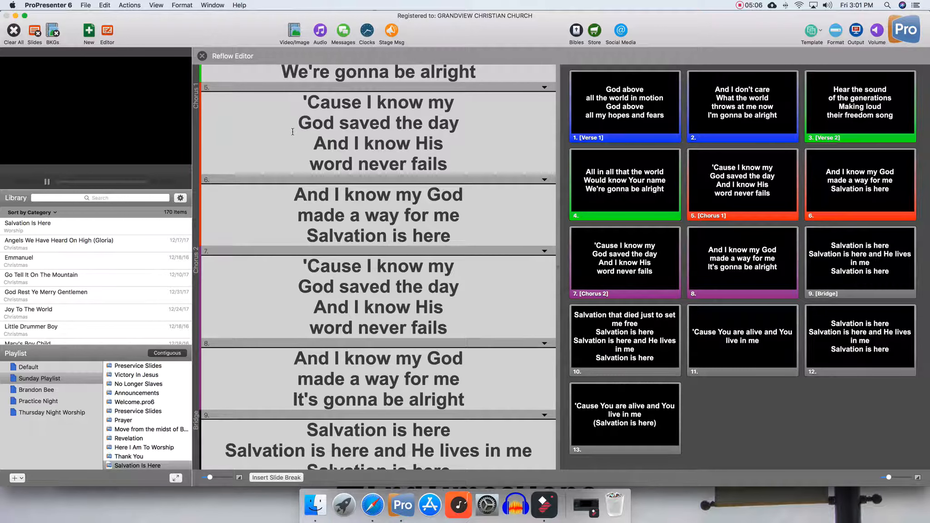
{"action": "left_click_drag", "start_coordinate": [320, 101], "coordinate": [432, 169]}
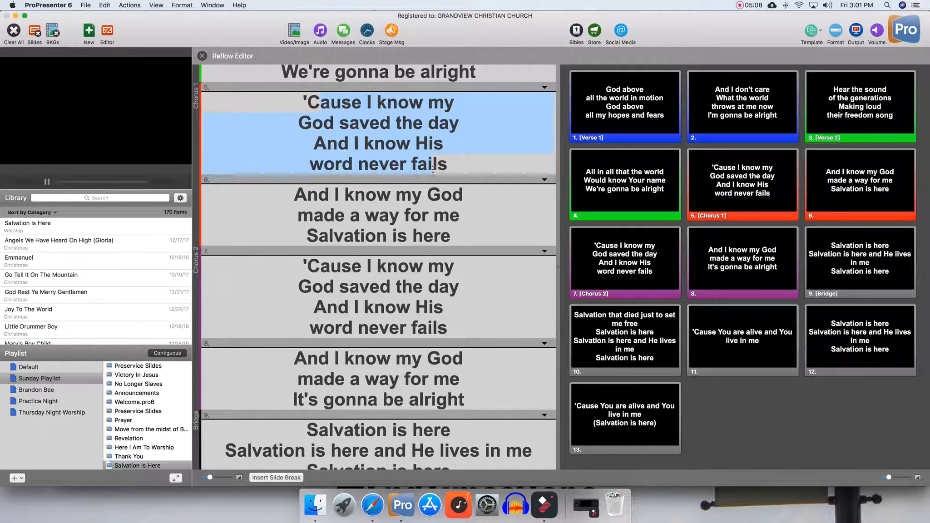
{"action": "left_click_drag", "start_coordinate": [292, 194], "coordinate": [456, 236]}
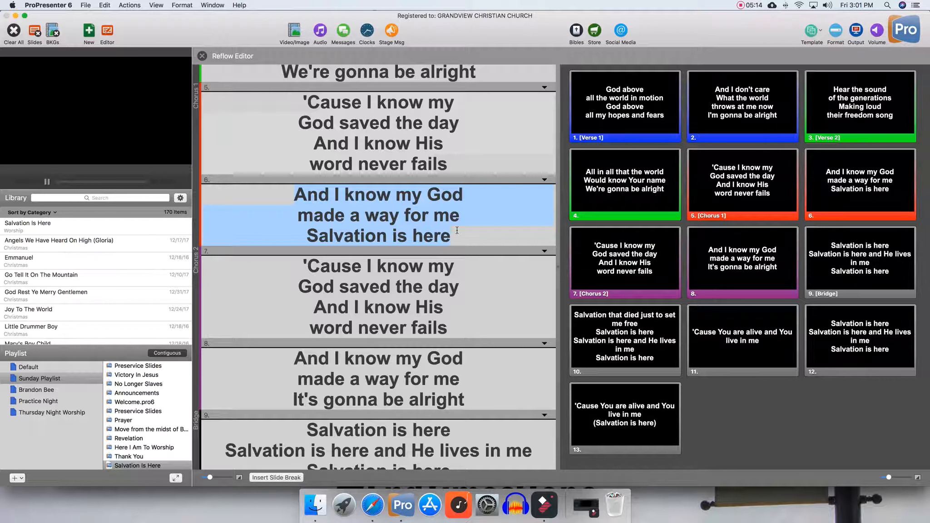
{"action": "left_click_drag", "start_coordinate": [451, 236], "coordinate": [309, 238]}
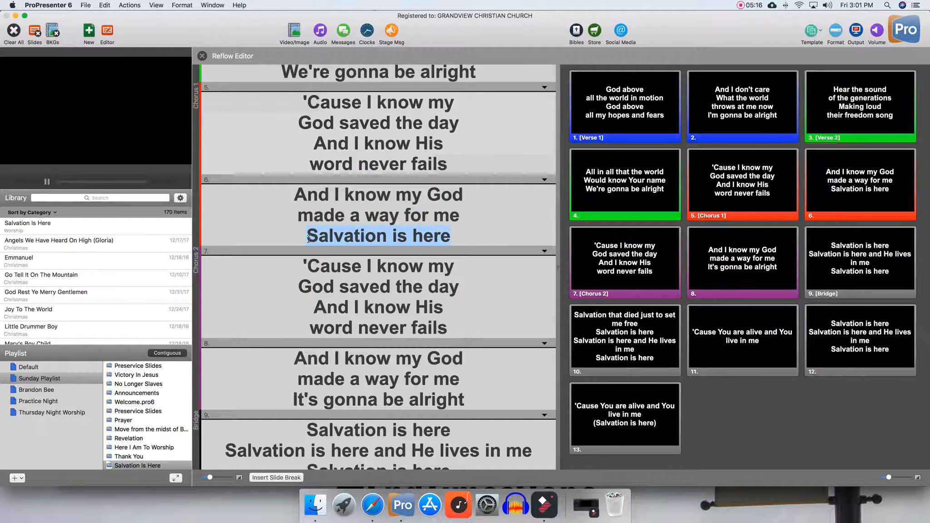
{"action": "left_click_drag", "start_coordinate": [302, 102], "coordinate": [468, 216]}
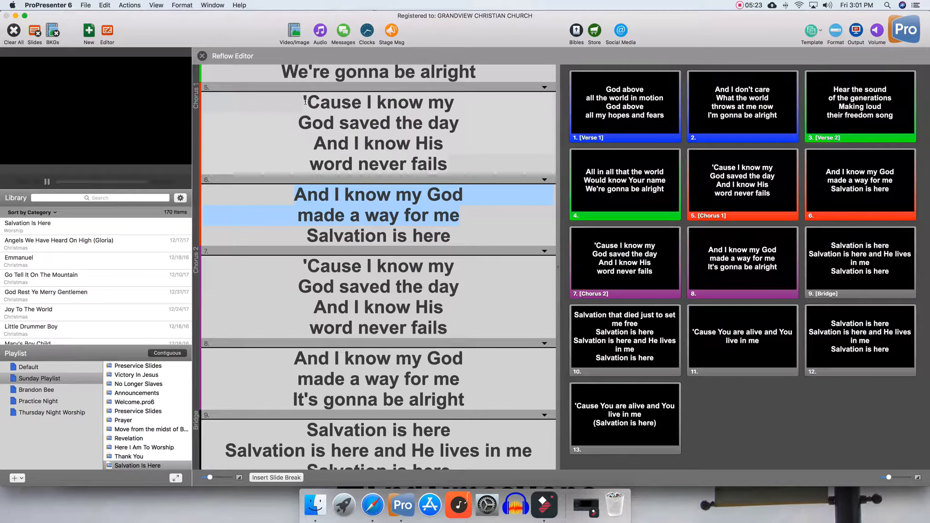
{"action": "left_click_drag", "start_coordinate": [306, 100], "coordinate": [410, 200]}
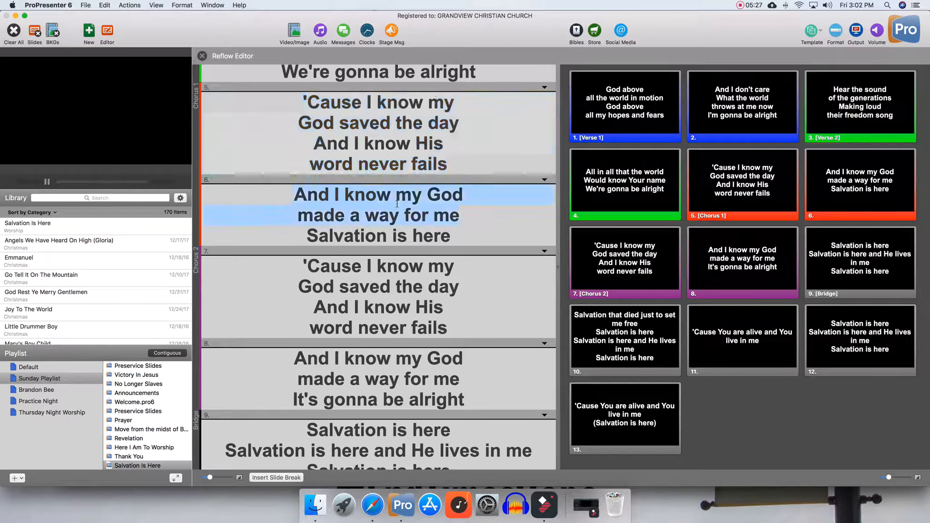
{"action": "double_click", "coordinate": [399, 195]}
{"action": "left_click", "coordinate": [441, 194]}
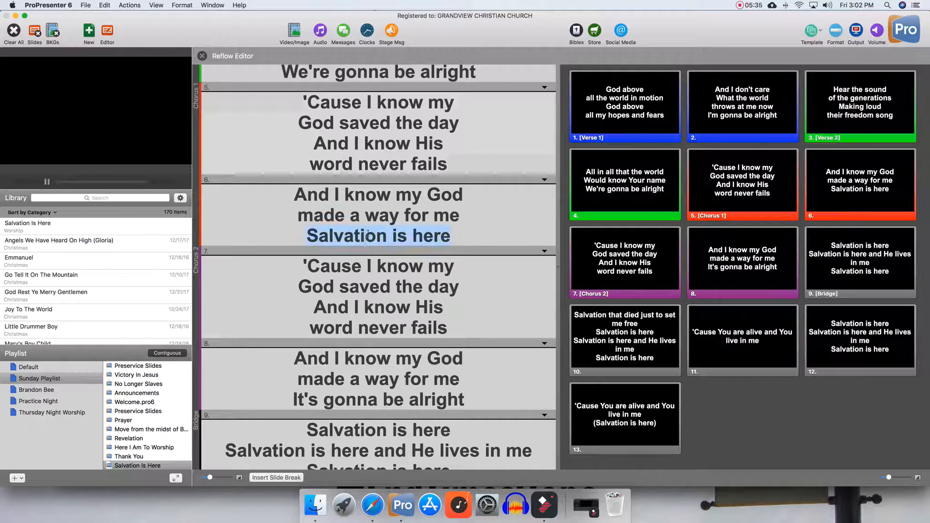
Break the second line of the first Bridge slide before "and He lives in me"
{"action": "scroll", "coordinate": [421, 278], "scroll_direction": "down", "scroll_amount": 5}
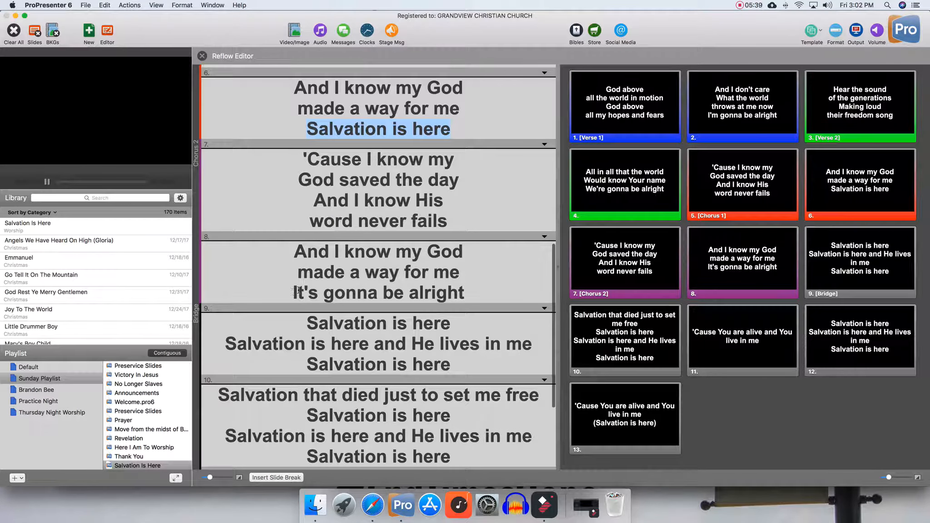
{"action": "scroll", "coordinate": [398, 254], "scroll_direction": "down", "scroll_amount": 3}
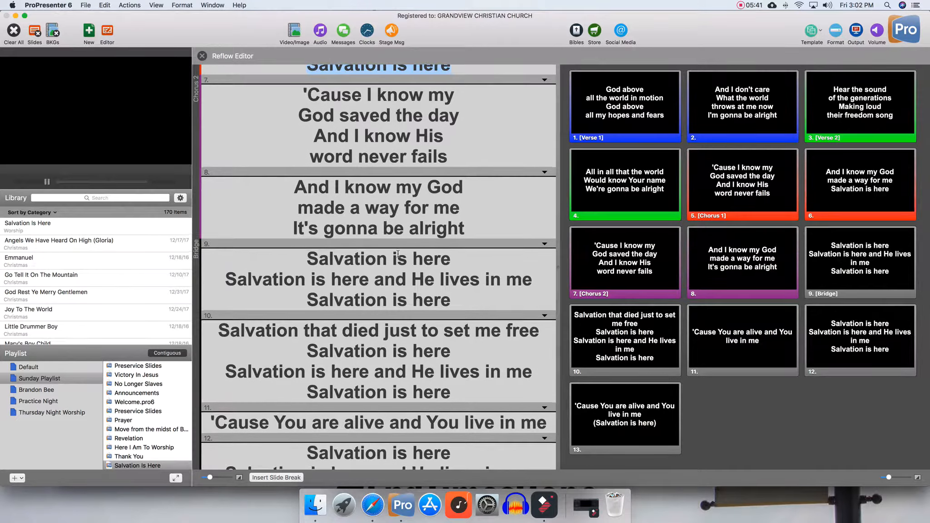
{"action": "scroll", "coordinate": [398, 253], "scroll_direction": "down", "scroll_amount": 4}
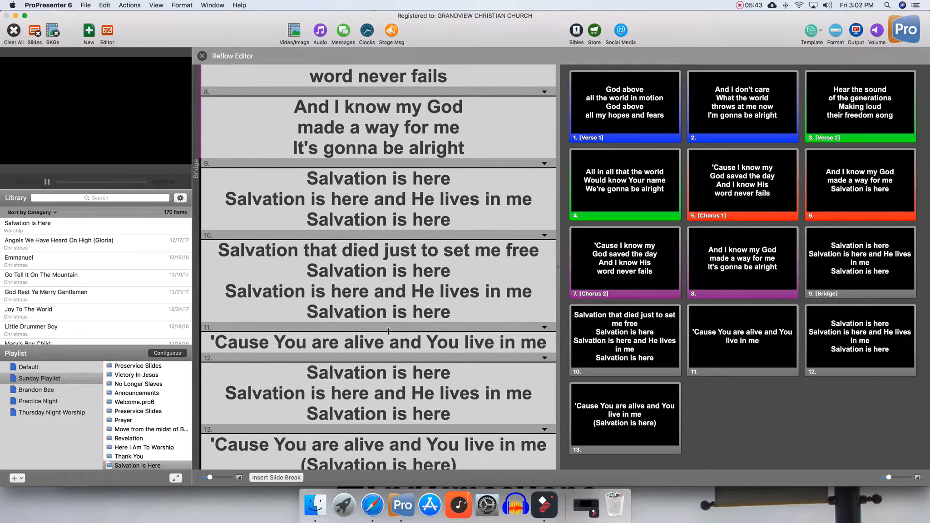
{"action": "scroll", "coordinate": [388, 332], "scroll_direction": "down", "scroll_amount": 1}
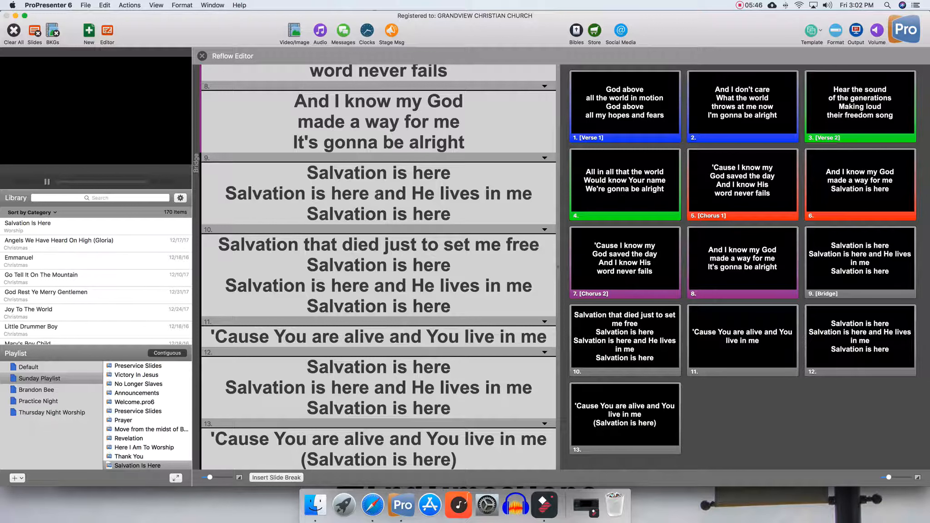
{"action": "left_click", "coordinate": [378, 195]}
{"action": "key", "text": "Return"}
Start a new Bridge slide at the third "Salvation is here" and merge the "Salvation that died just to set me free" slide into it
{"action": "left_click", "coordinate": [308, 236]}
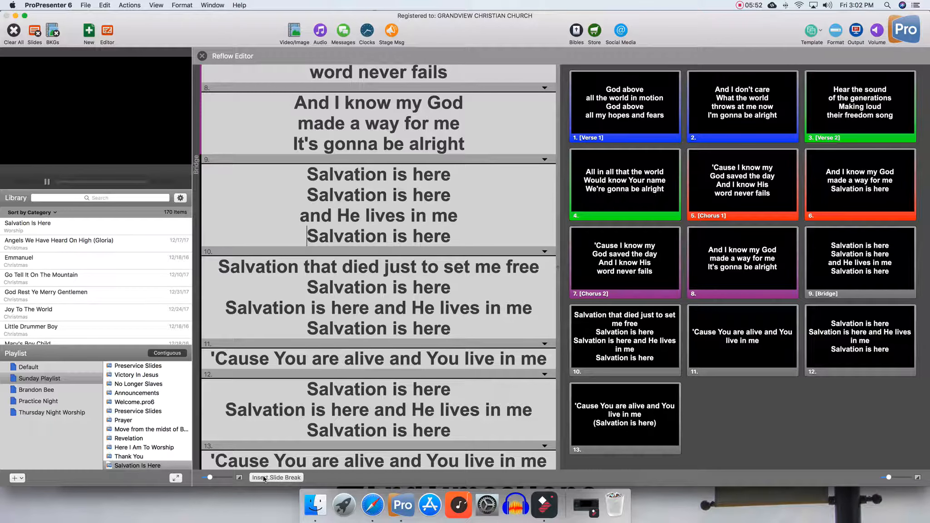
{"action": "left_click", "coordinate": [277, 477]}
{"action": "left_click", "coordinate": [218, 278]}
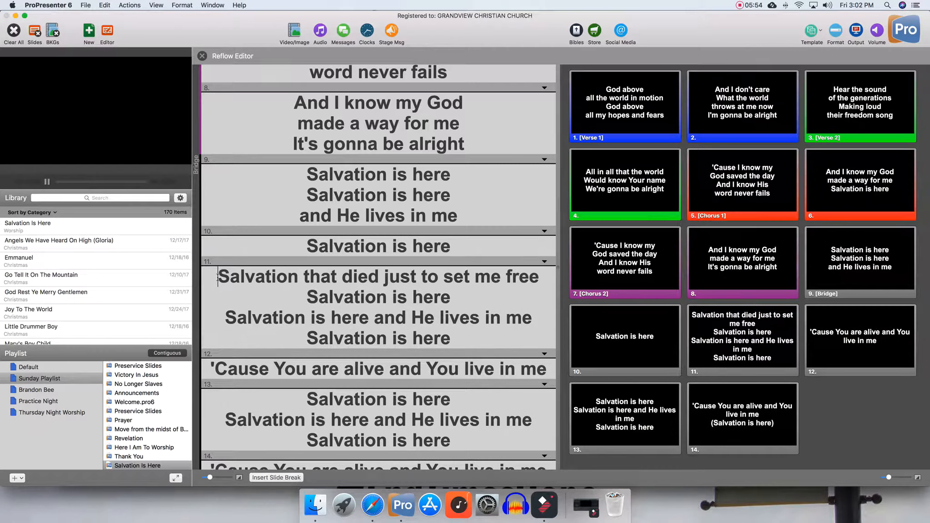
{"action": "key", "text": "BackSpace"}
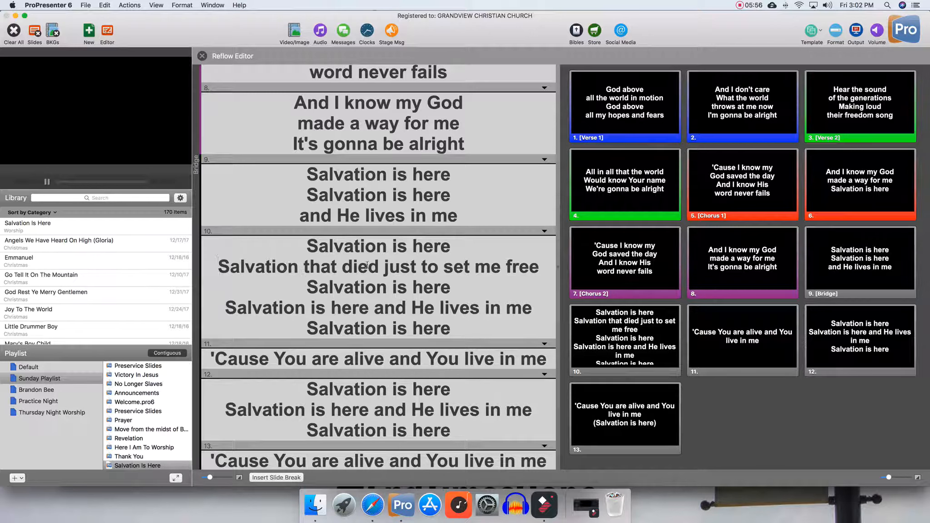
Break the "Salvation that died" line before "just to set me free" and start a new Bridge slide after it
{"action": "left_click", "coordinate": [387, 268]}
{"action": "key", "text": "Return"}
{"action": "left_click", "coordinate": [469, 295]}
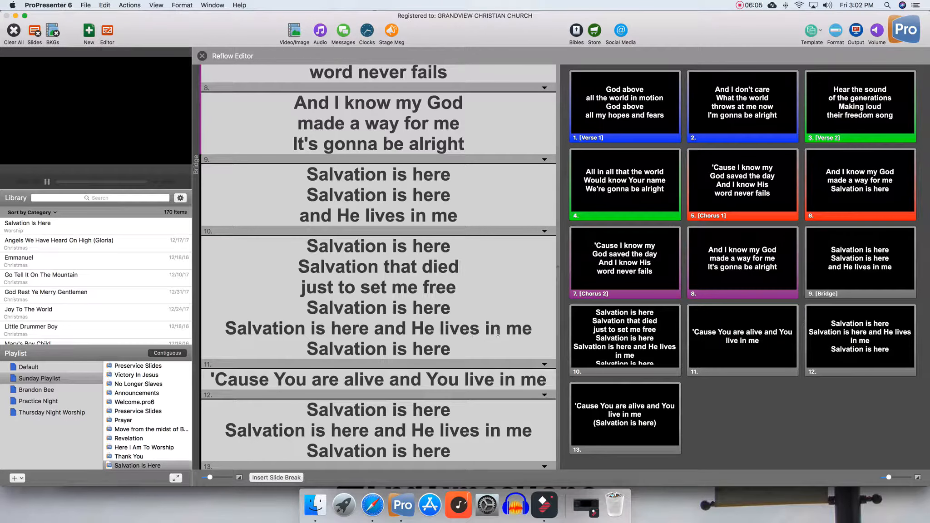
{"action": "left_click", "coordinate": [261, 477]}
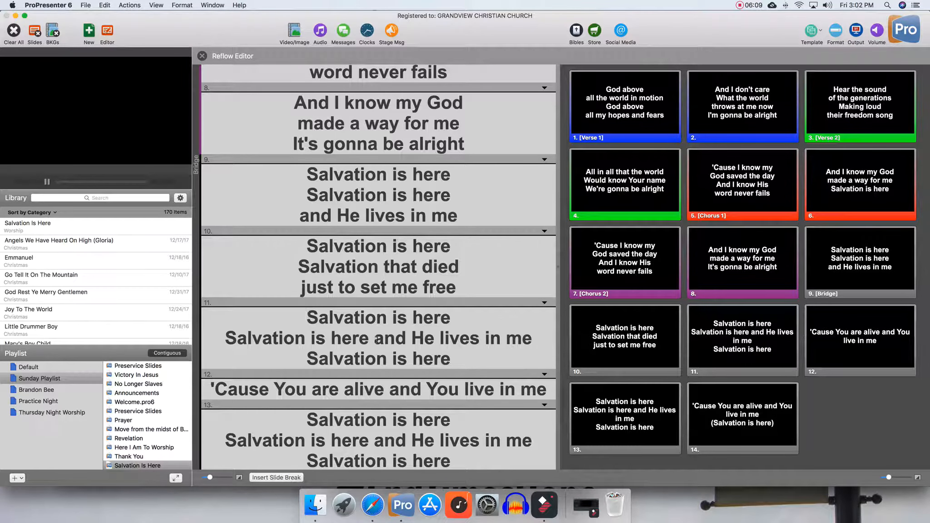
Break the second line of the third Bridge slide before "and He lives in me"
{"action": "key", "text": "Return"}
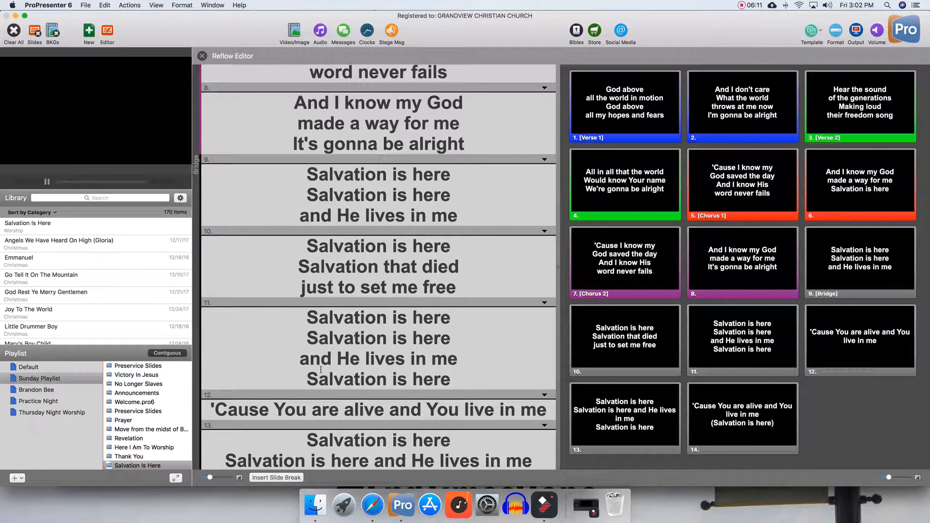
Start a new Bridge slide at the last "Salvation is here" of slide 11 and merge the "'Cause You are alive" slide into it
{"action": "left_click", "coordinate": [304, 377]}
{"action": "left_click", "coordinate": [275, 478]}
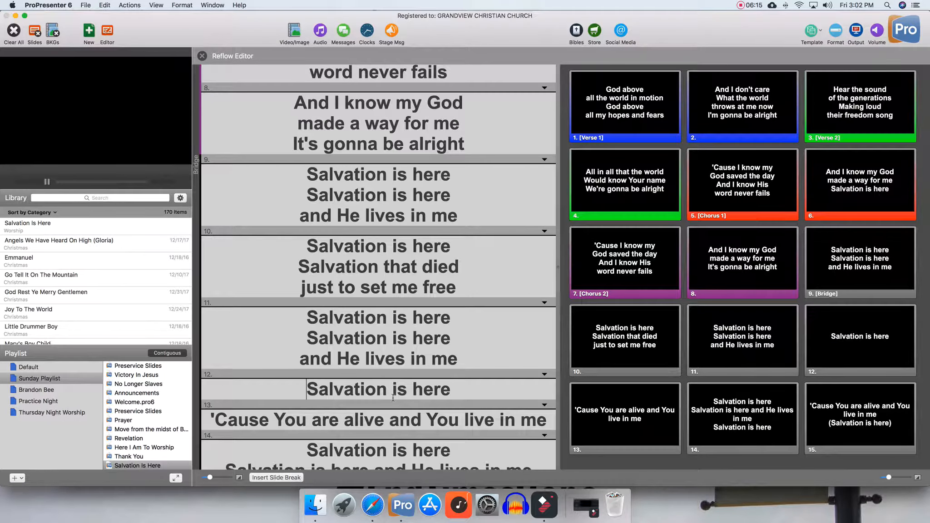
{"action": "scroll", "coordinate": [393, 397], "scroll_direction": "down", "scroll_amount": 2}
{"action": "left_click", "coordinate": [209, 390]}
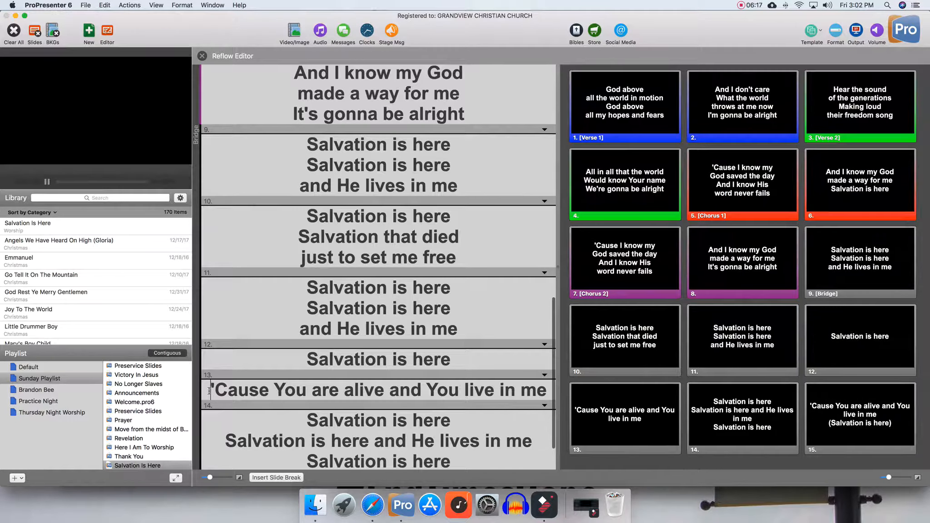
{"action": "key", "text": "BackSpace"}
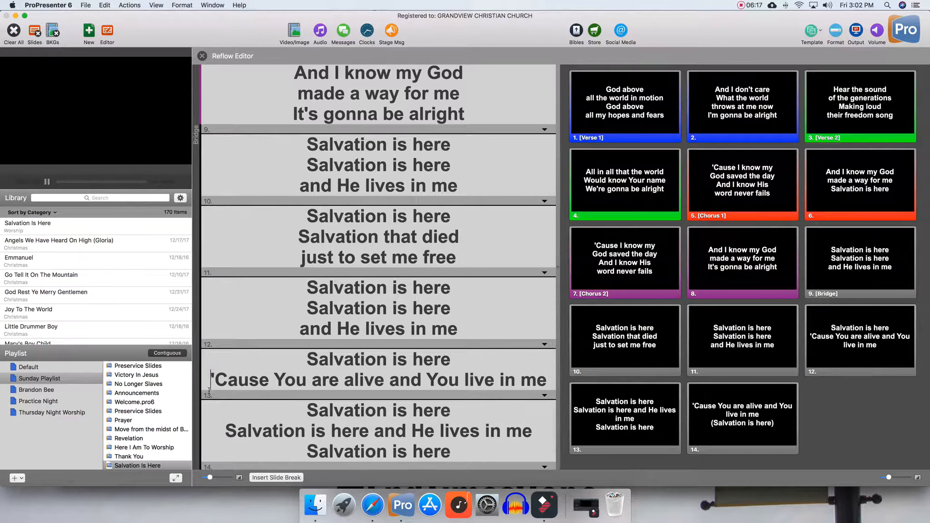
Break the "'Cause You are alive" line before "and You live in me"
{"action": "left_click", "coordinate": [386, 380]}
{"action": "key", "text": "Return"}
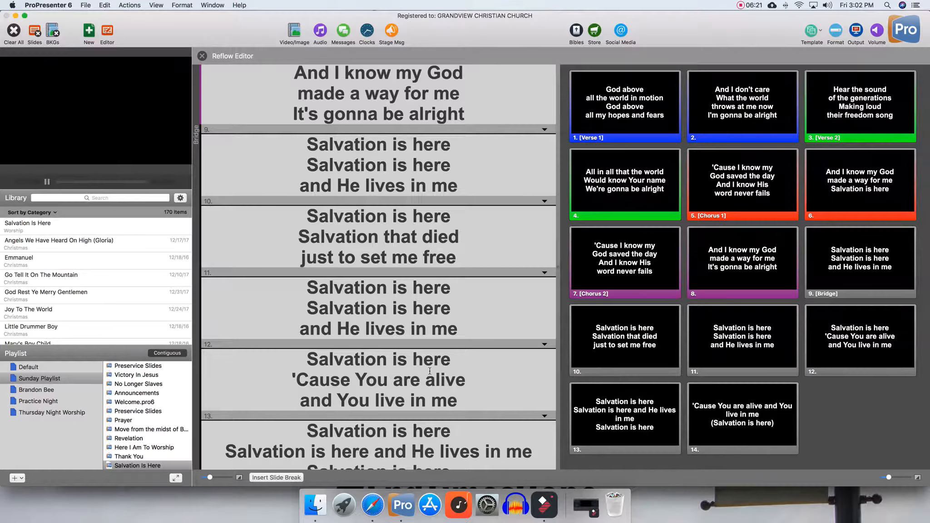
Remove the final "(Salvation is here)" slide and clear all lyrics from slide 13, leaving it empty
{"action": "scroll", "coordinate": [430, 371], "scroll_direction": "down", "scroll_amount": 4}
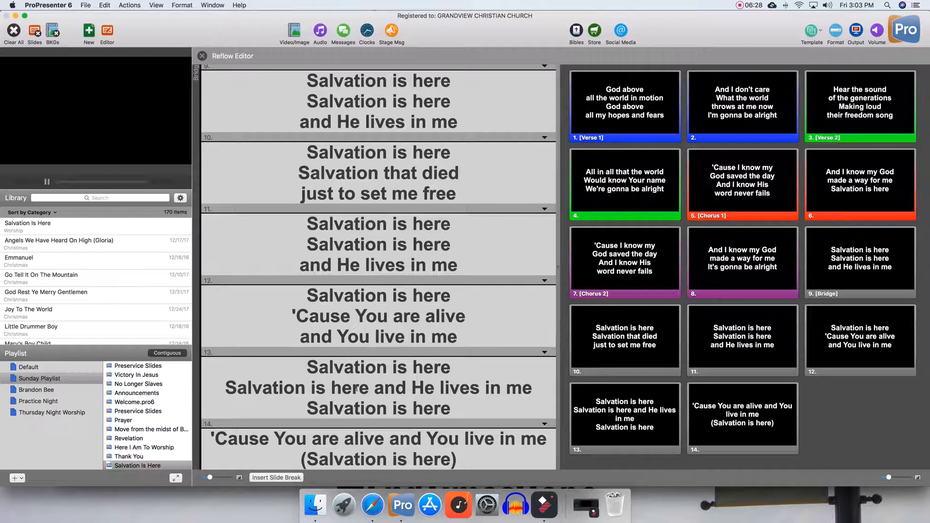
{"action": "scroll", "coordinate": [450, 422], "scroll_direction": "up", "scroll_amount": 1}
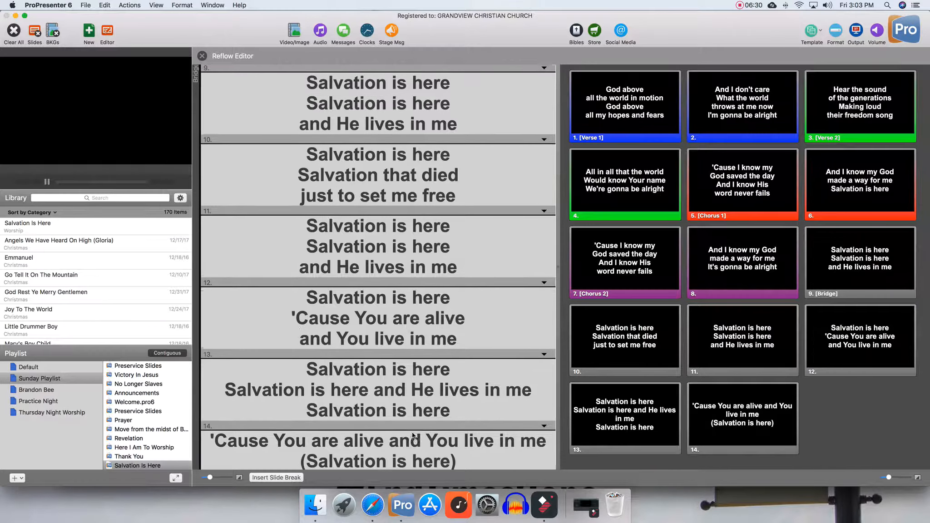
{"action": "scroll", "coordinate": [453, 423], "scroll_direction": "down", "scroll_amount": 1}
{"action": "scroll", "coordinate": [453, 423], "scroll_direction": "down", "scroll_amount": 1}
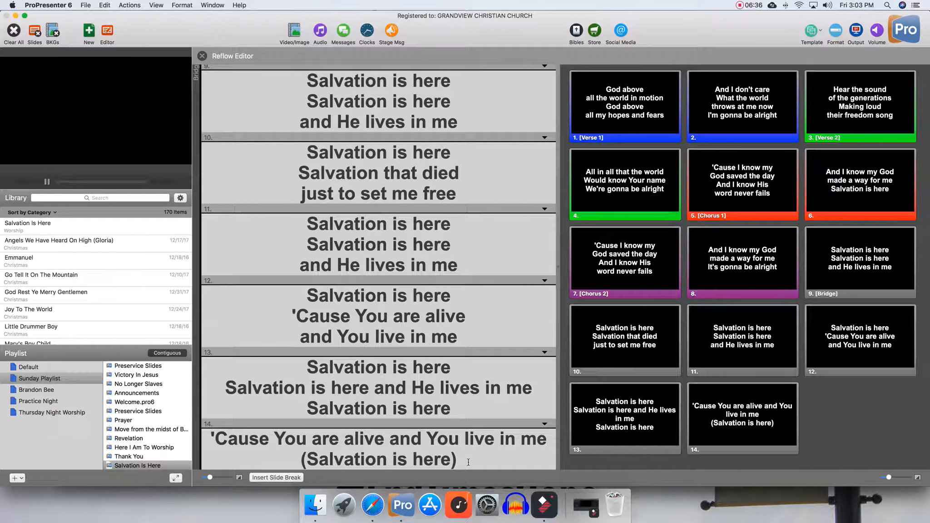
{"action": "left_click_drag", "start_coordinate": [469, 462], "coordinate": [200, 435]}
{"action": "type", "text": "]"}
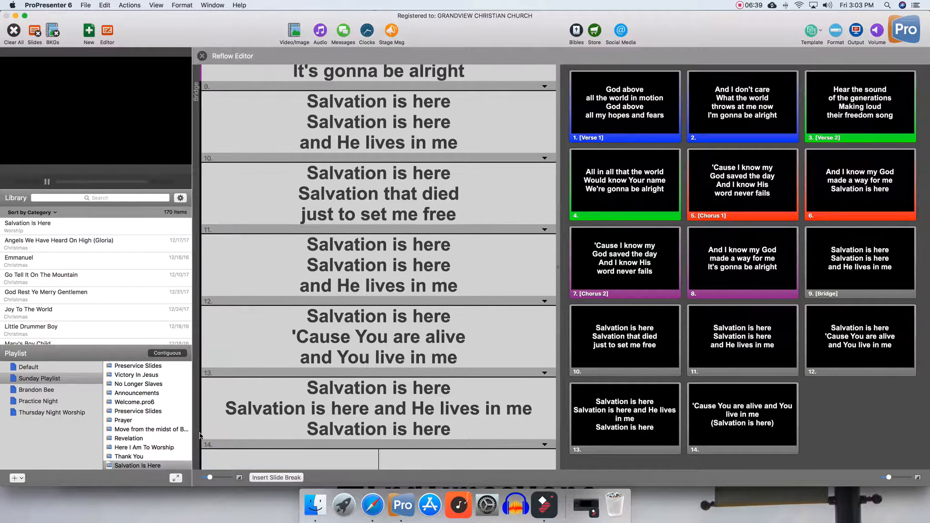
{"action": "key", "text": "BackSpace"}
{"action": "key", "text": "BackSpace"}
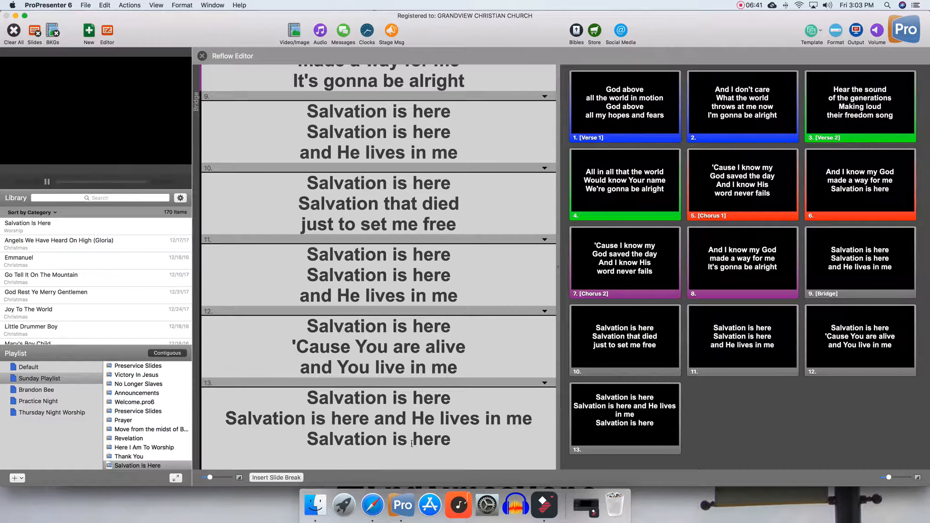
{"action": "left_click_drag", "start_coordinate": [403, 459], "coordinate": [301, 398]}
{"action": "key", "text": "BackSpace"}
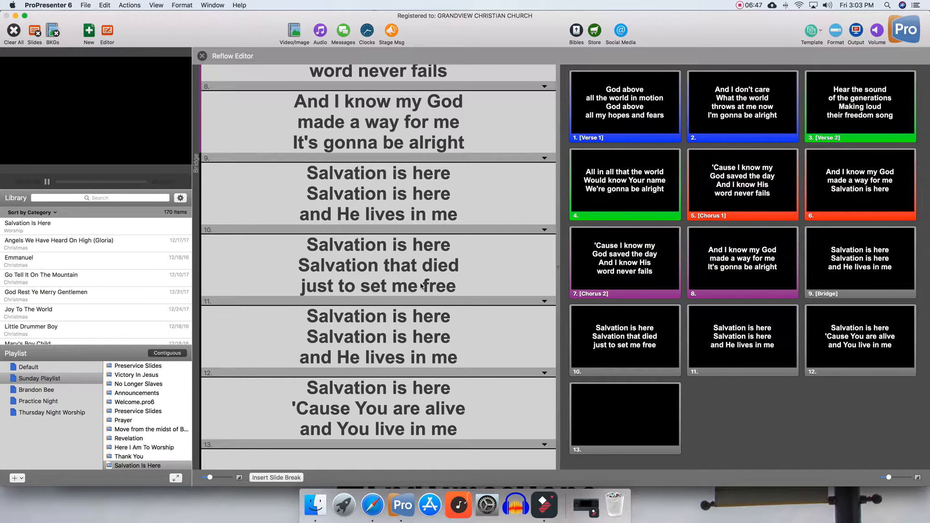
Assign the empty slide 13 to a new "background" group and close the Reflow Editor
{"action": "left_click", "coordinate": [544, 445]}
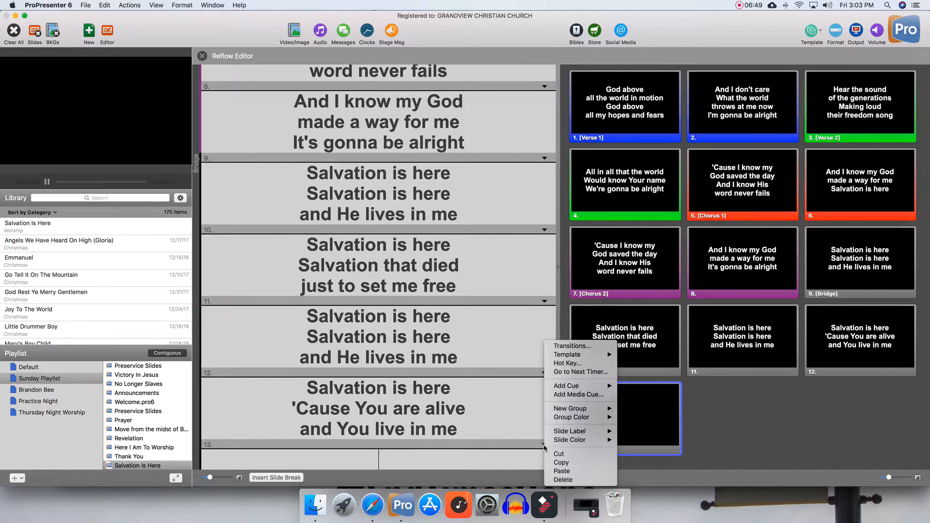
{"action": "mouse_move", "coordinate": [591, 410]}
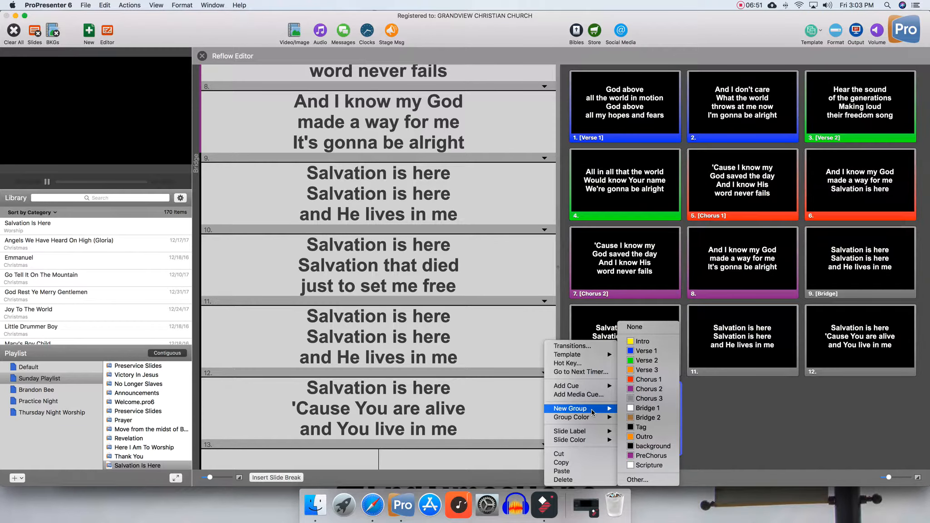
{"action": "left_click", "coordinate": [648, 447]}
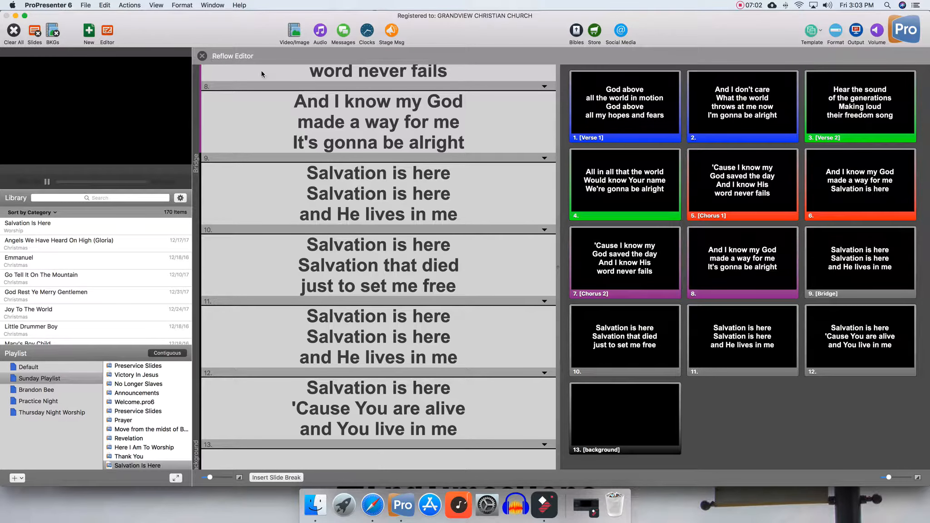
{"action": "left_click", "coordinate": [203, 56]}
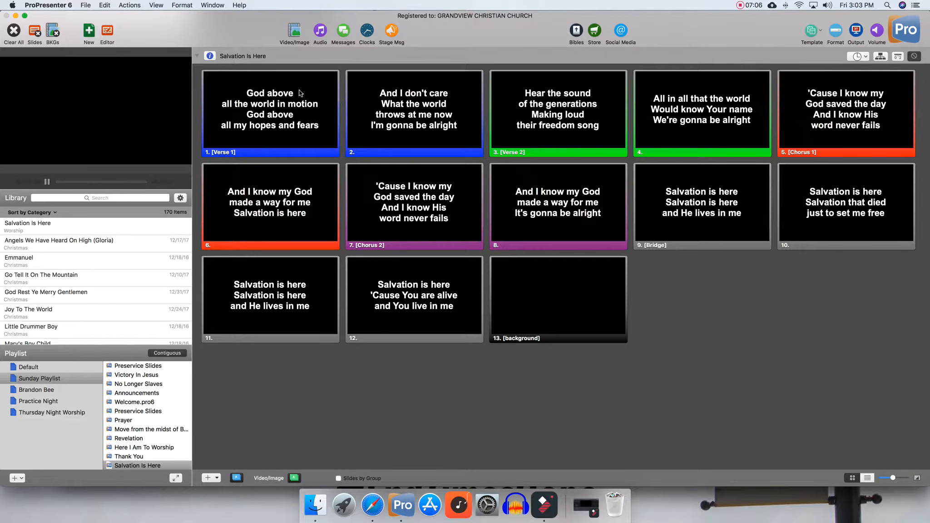
Show the Purchased videos in the media browser and shrink the browser to give the song's slides more room
{"action": "left_click", "coordinate": [295, 31]}
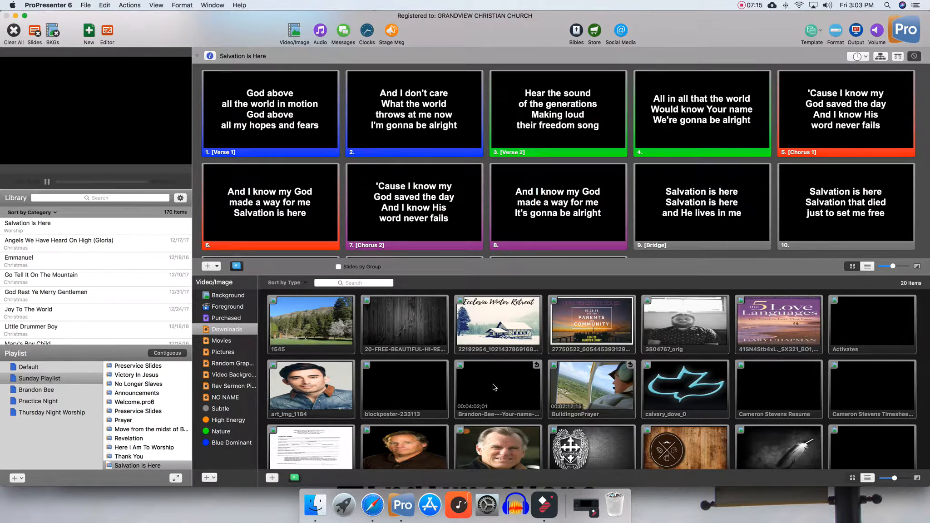
{"action": "left_click", "coordinate": [226, 319]}
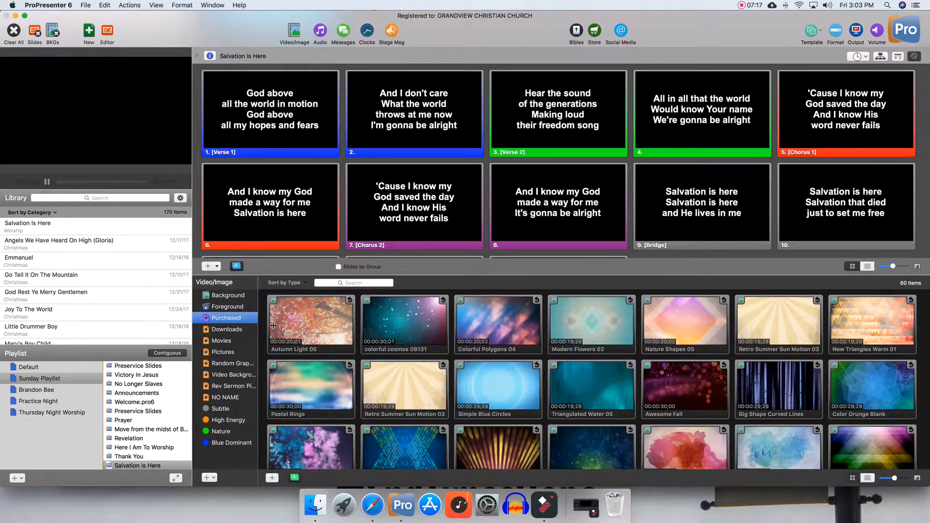
{"action": "scroll", "coordinate": [628, 375], "scroll_direction": "down", "scroll_amount": 3}
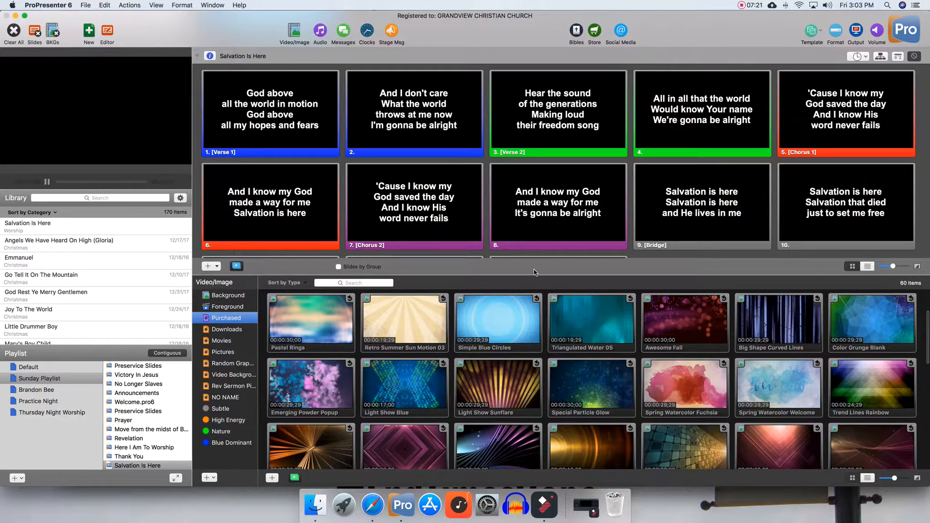
{"action": "left_click_drag", "start_coordinate": [465, 277], "coordinate": [467, 335]}
{"action": "scroll", "coordinate": [642, 198], "scroll_direction": "up", "scroll_amount": 2}
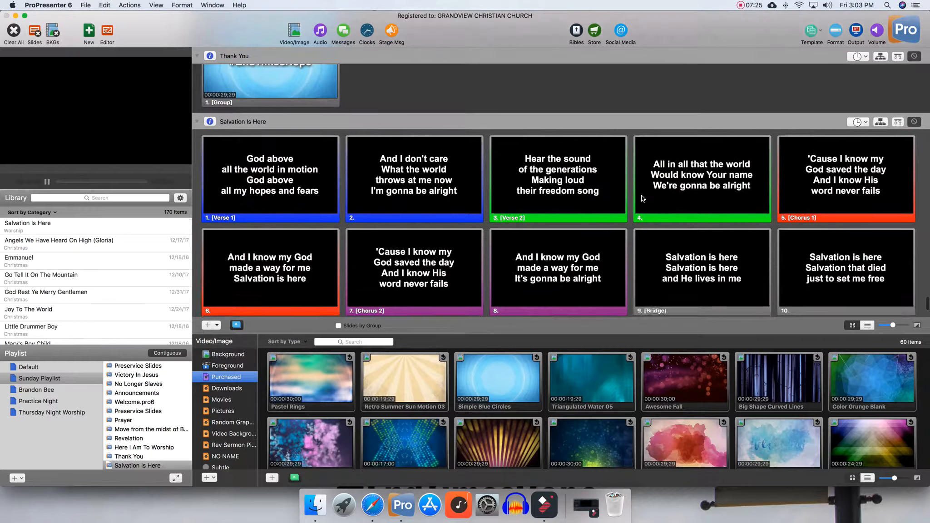
{"action": "scroll", "coordinate": [613, 254], "scroll_direction": "down", "scroll_amount": 4}
{"action": "scroll", "coordinate": [634, 376], "scroll_direction": "down", "scroll_amount": 6}
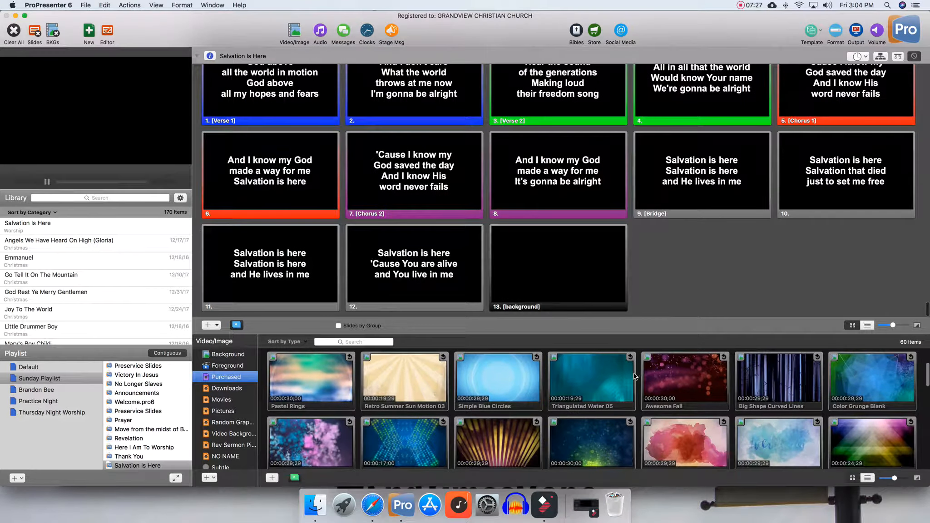
Preview the Mosaic Wall Blue Amber and Towering Radiance videos, and add heavencloudsparticlesdark_720p_mov to background slide 13
{"action": "scroll", "coordinate": [634, 376], "scroll_direction": "down", "scroll_amount": 8}
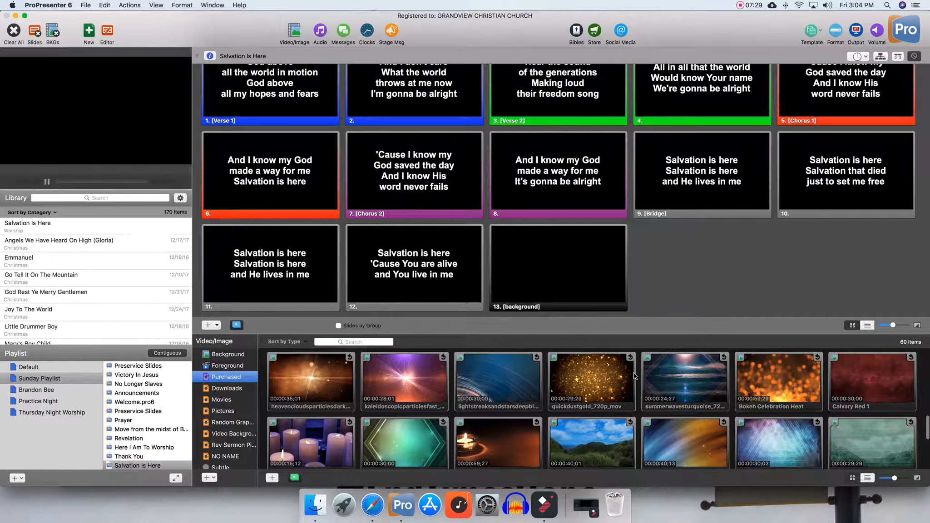
{"action": "scroll", "coordinate": [634, 376], "scroll_direction": "up", "scroll_amount": 10}
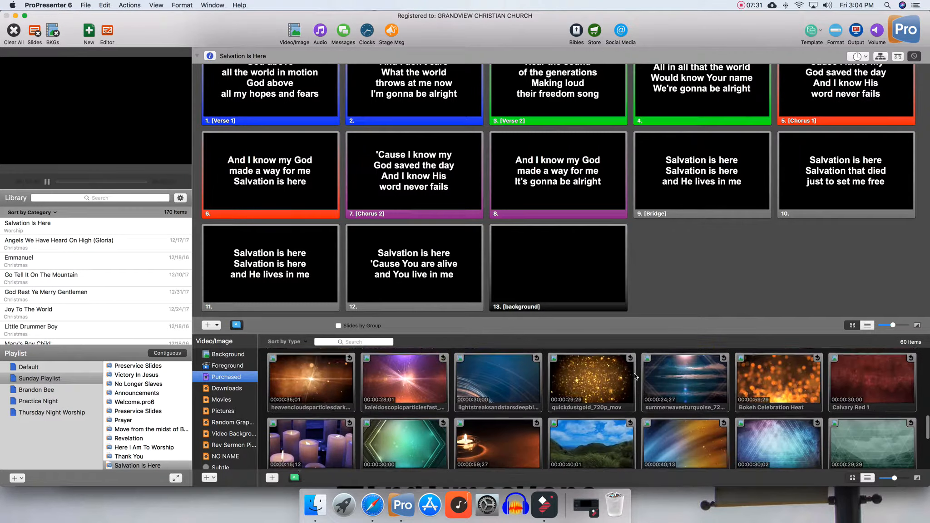
{"action": "scroll", "coordinate": [634, 376], "scroll_direction": "down", "scroll_amount": 6}
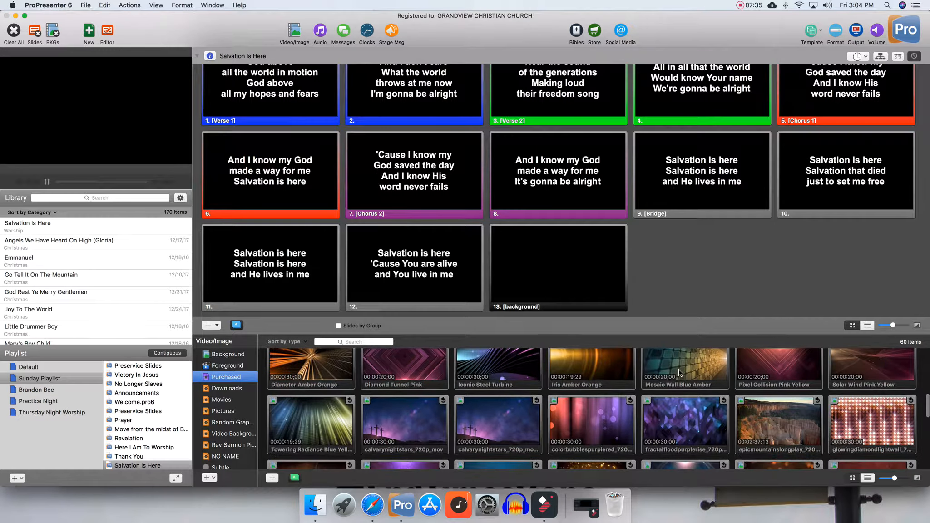
{"action": "left_click", "coordinate": [679, 369]}
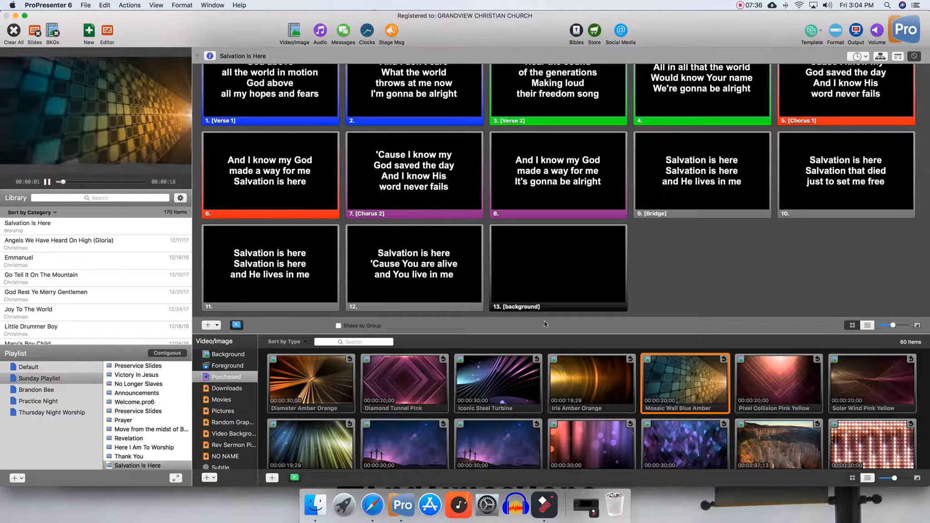
{"action": "scroll", "coordinate": [612, 381], "scroll_direction": "down", "scroll_amount": 1}
{"action": "scroll", "coordinate": [628, 399], "scroll_direction": "down", "scroll_amount": 3}
{"action": "left_click", "coordinate": [299, 384]}
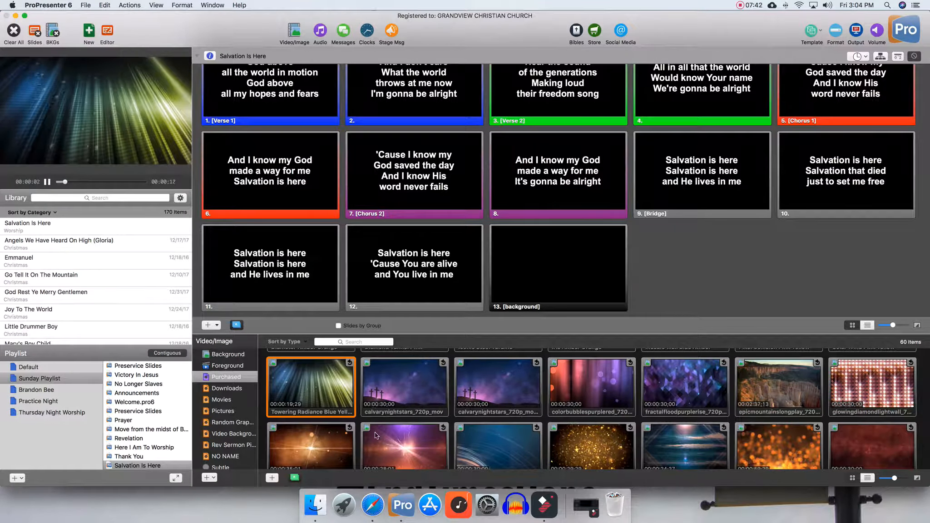
{"action": "left_click", "coordinate": [328, 447]}
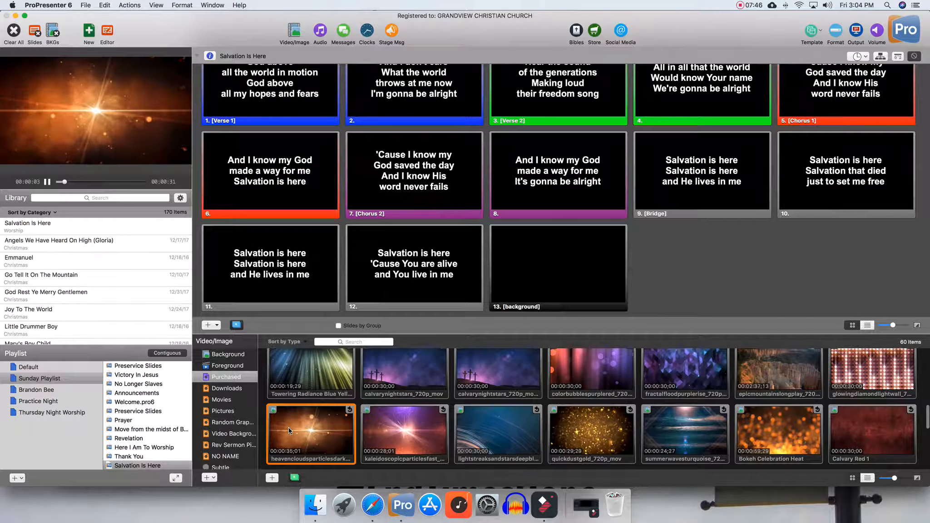
{"action": "left_click_drag", "start_coordinate": [289, 431], "coordinate": [551, 268]}
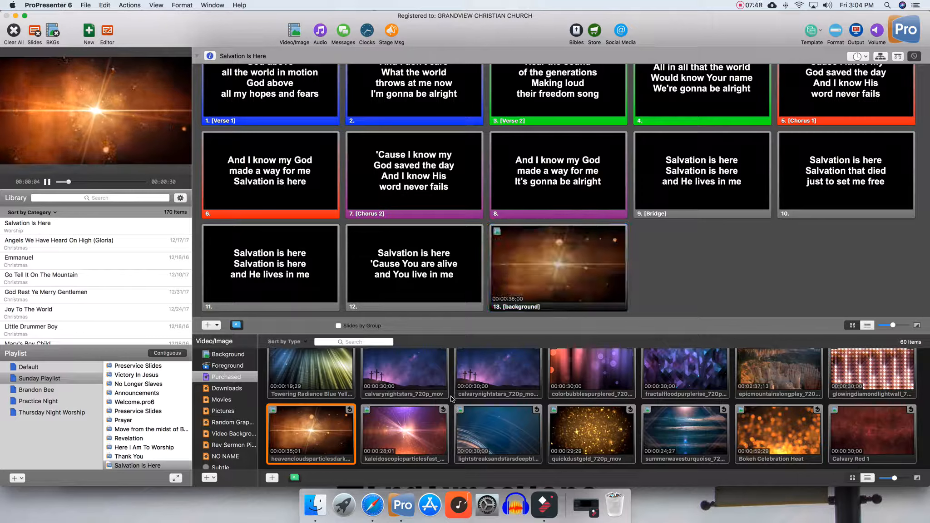
Test the background slide live, with the lyrics of slide 12 over it and on its own again
{"action": "left_click", "coordinate": [537, 262]}
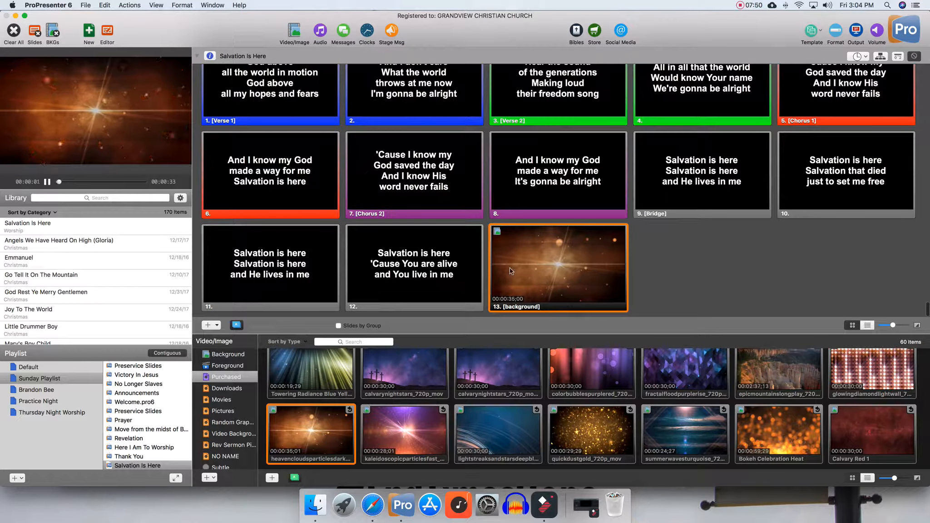
{"action": "left_click", "coordinate": [447, 259]}
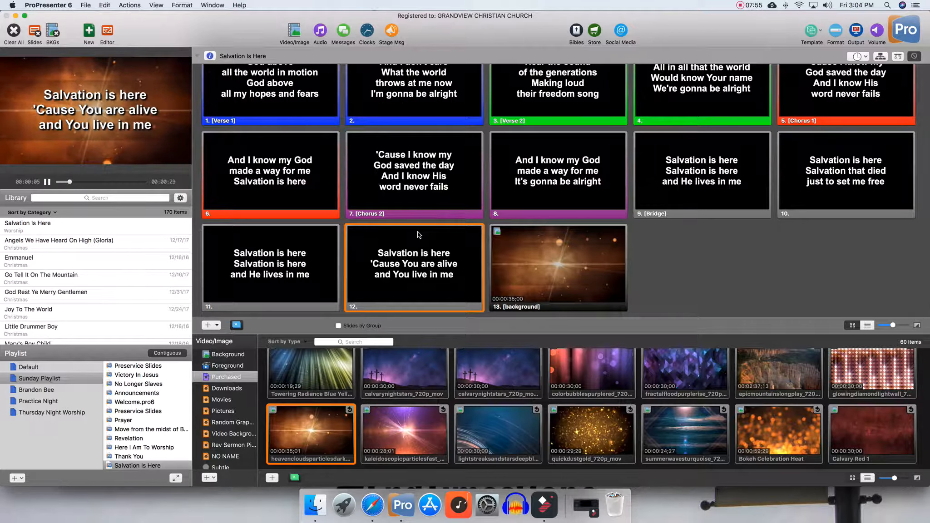
{"action": "left_click", "coordinate": [591, 278]}
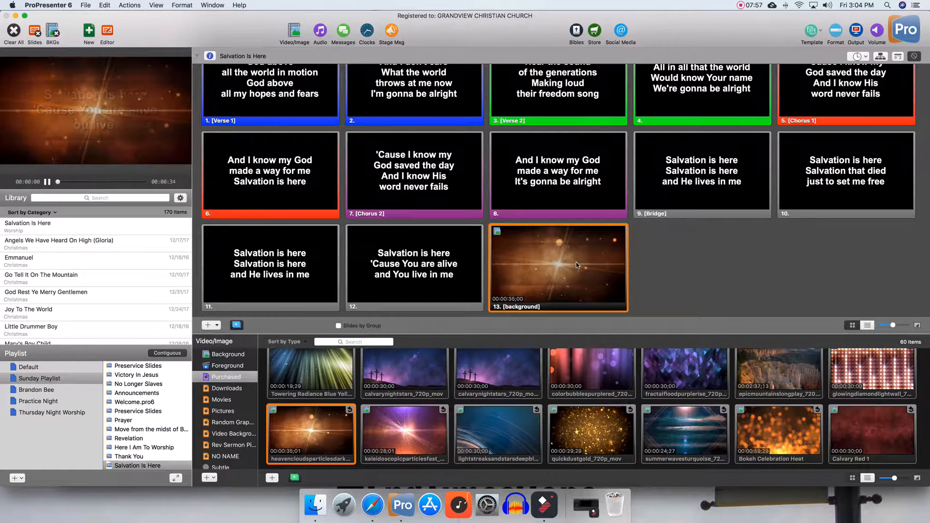
Apply Template 1 from the Default template group to the background slide and show that slide live
{"action": "right_click", "coordinate": [548, 251]}
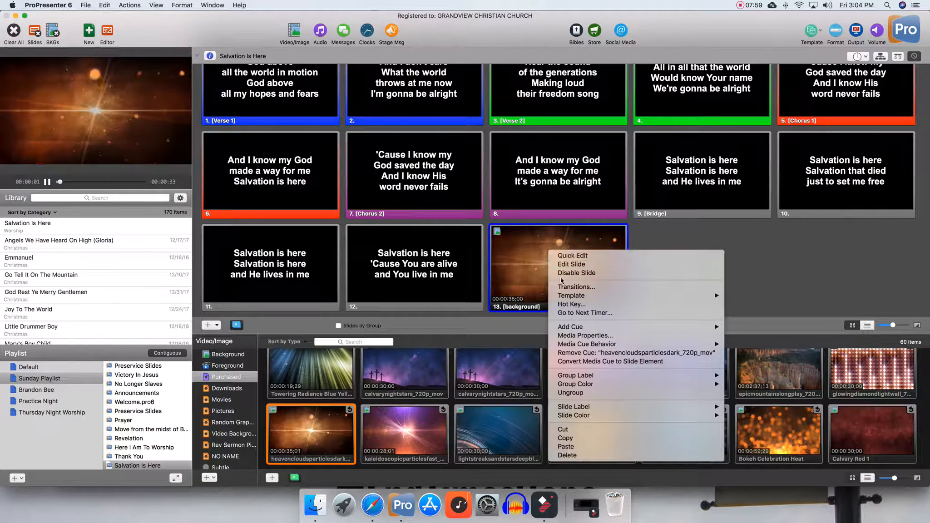
{"action": "mouse_move", "coordinate": [563, 297]}
{"action": "mouse_move", "coordinate": [745, 296]}
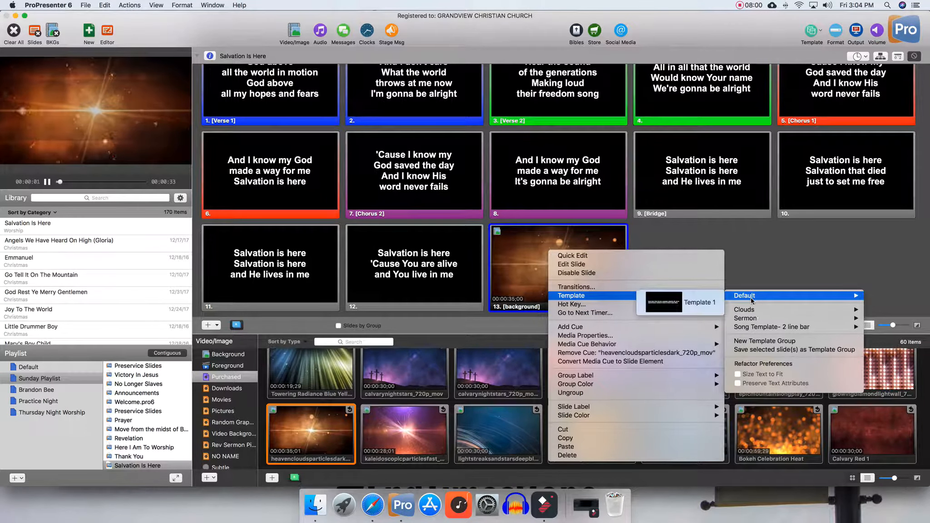
{"action": "left_click", "coordinate": [710, 302]}
{"action": "left_click", "coordinate": [561, 269]}
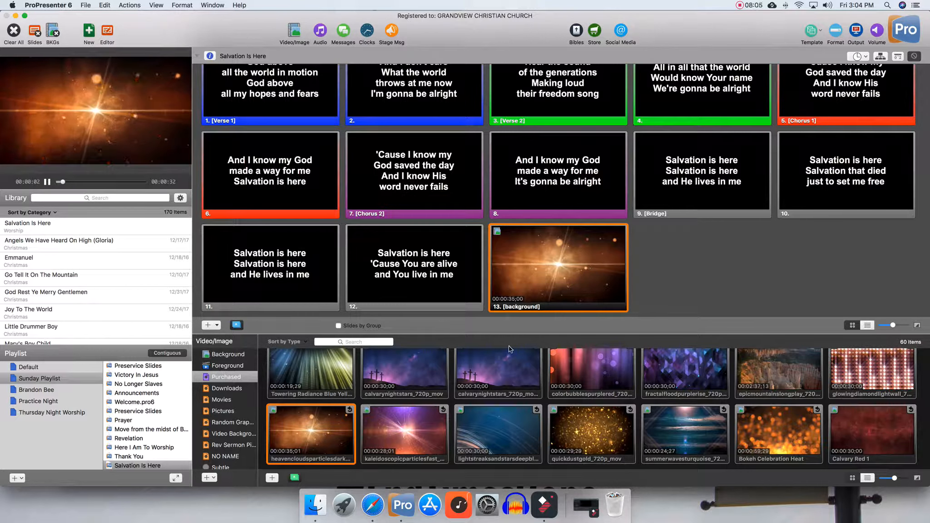
Hide the media browser and show the first Verse 1 slide live over the video background
{"action": "left_click", "coordinate": [294, 32]}
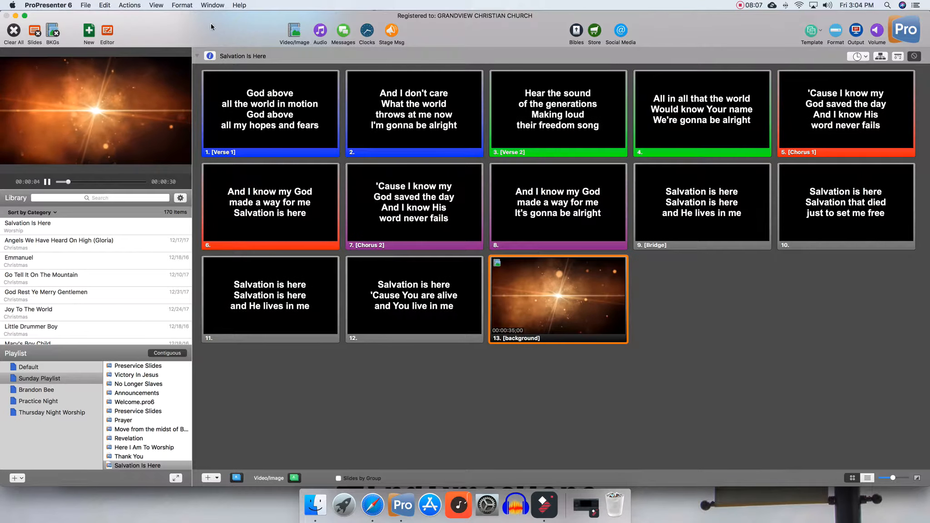
{"action": "left_click", "coordinate": [254, 98]}
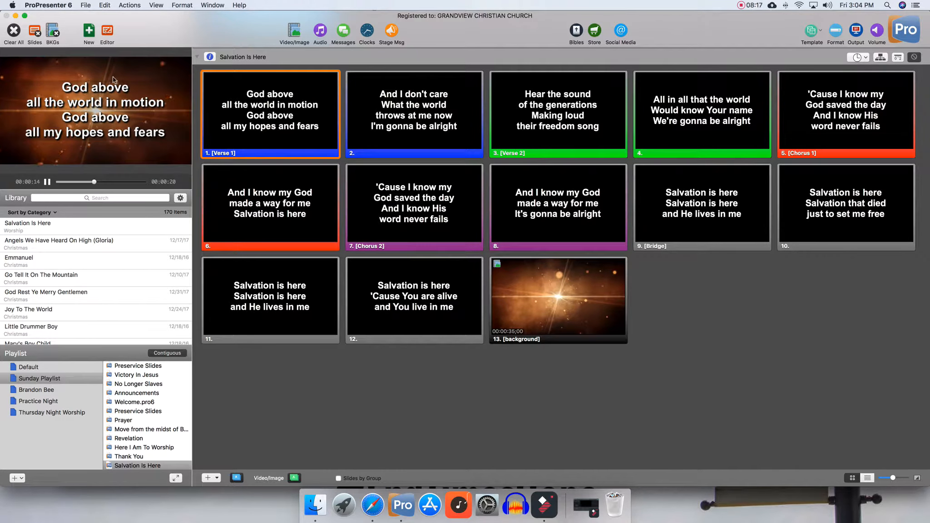
Set the play rate of the background slide's video to 76%, and retest that slide live with the first Verse 1 slide over it
{"action": "right_click", "coordinate": [549, 282]}
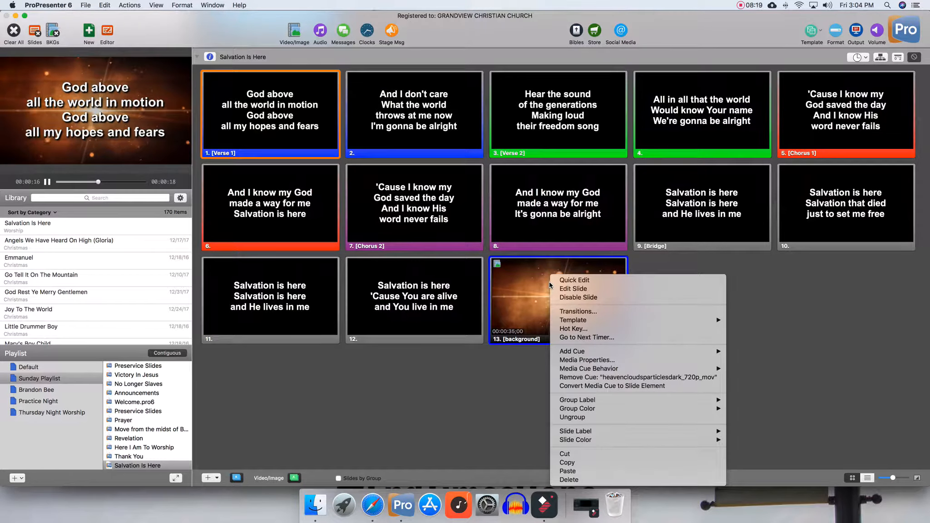
{"action": "left_click", "coordinate": [576, 361]}
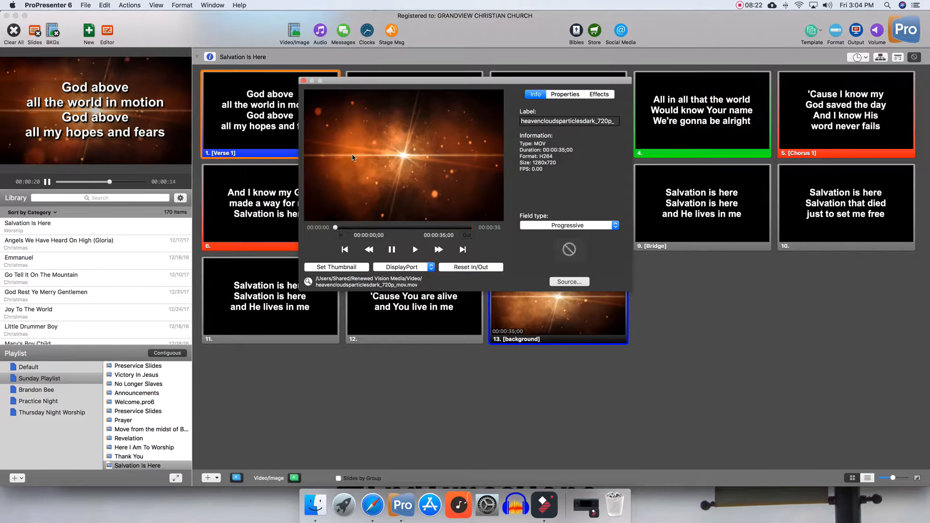
{"action": "left_click", "coordinate": [564, 95]}
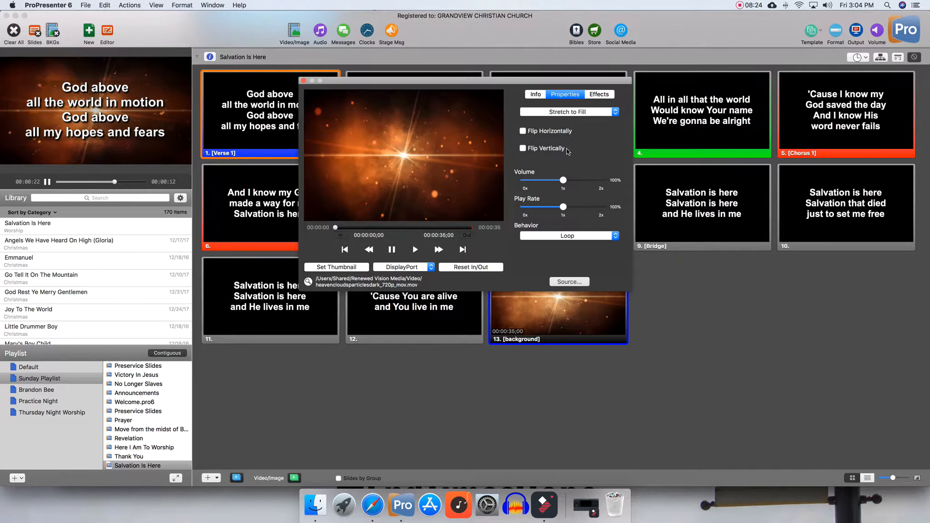
{"action": "left_click_drag", "start_coordinate": [563, 207], "coordinate": [553, 207]}
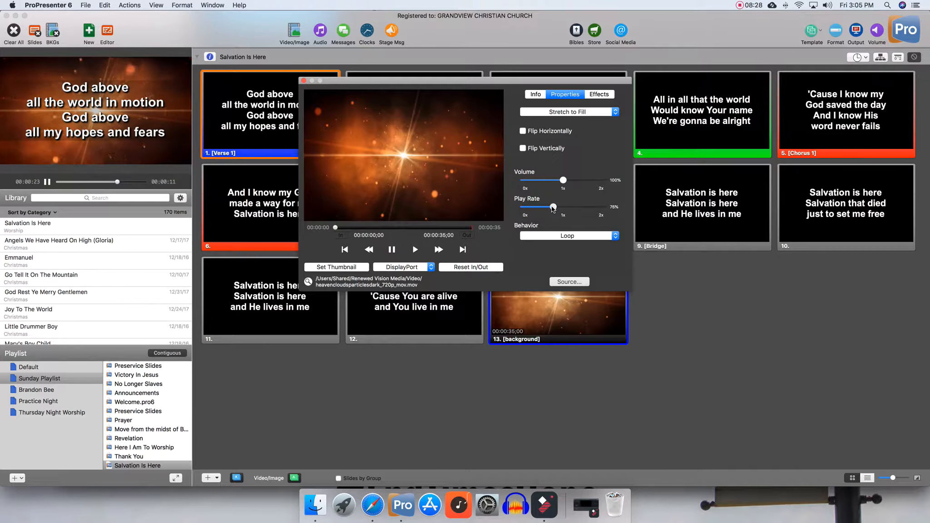
{"action": "left_click", "coordinate": [304, 81]}
{"action": "left_click", "coordinate": [545, 297]}
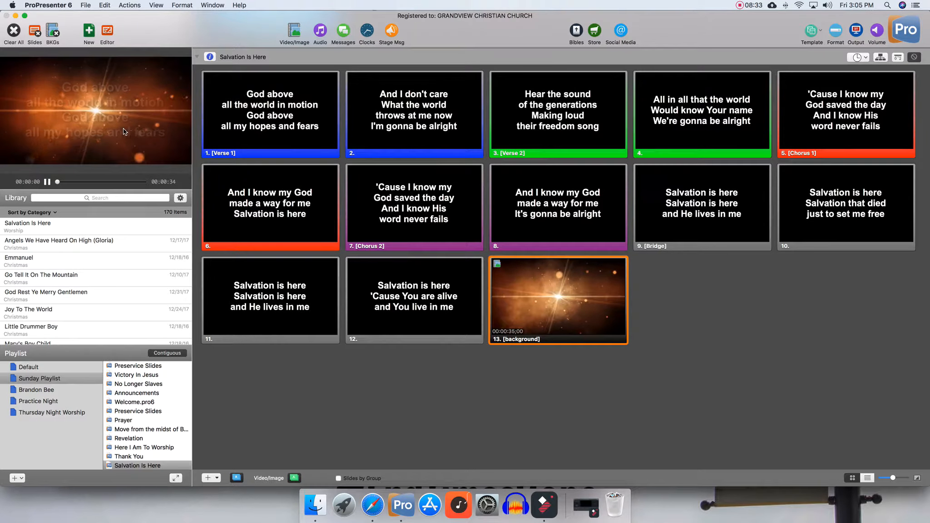
{"action": "left_click", "coordinate": [283, 131]}
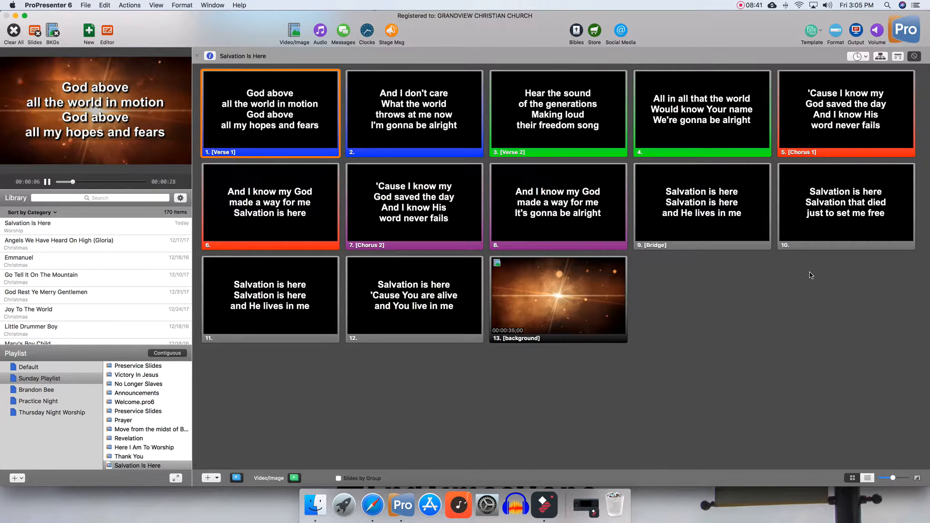
Create a new arrangement named Default for Salvation Is Here
{"action": "left_click", "coordinate": [880, 56]}
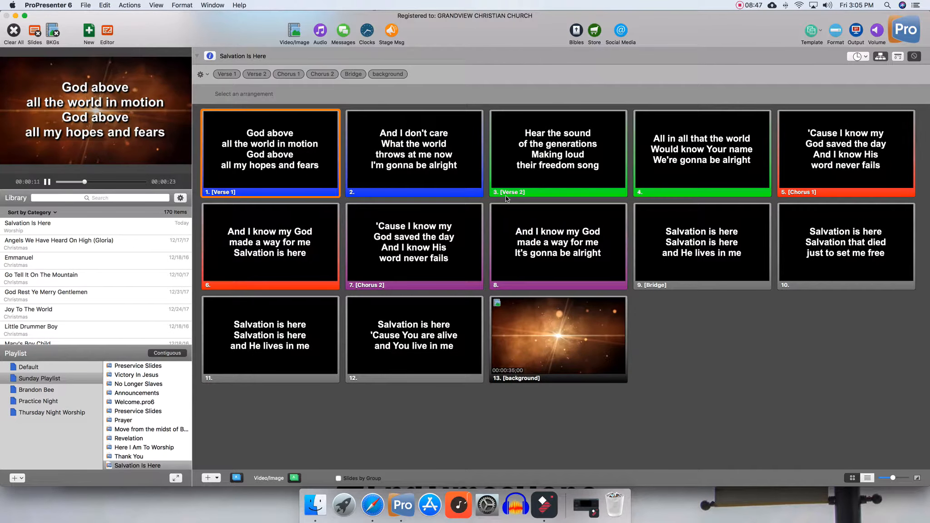
{"action": "left_click", "coordinate": [201, 75]}
{"action": "left_click", "coordinate": [206, 98]}
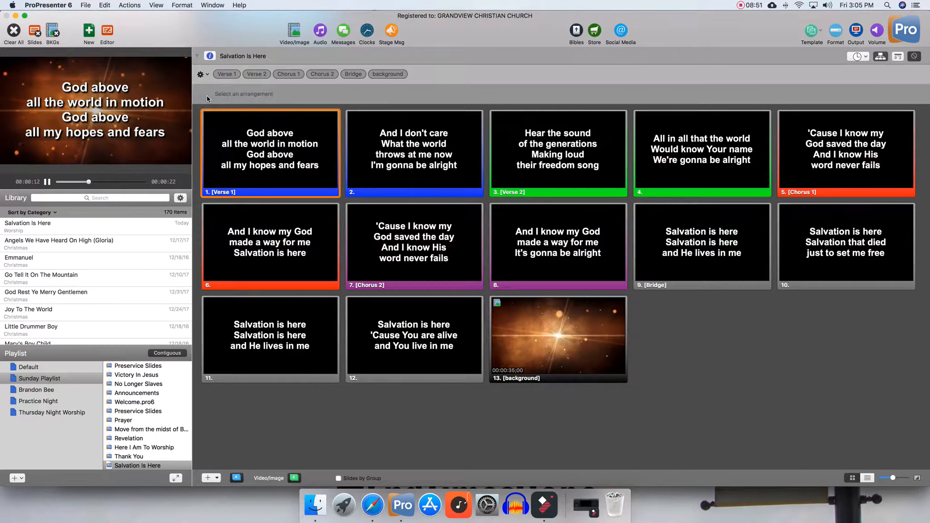
{"action": "type", "text": "Default"}
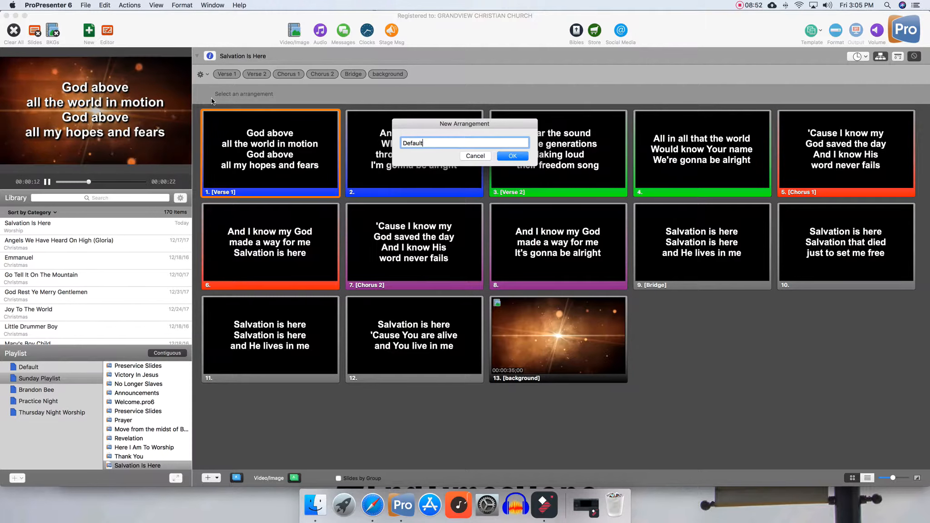
{"action": "left_click", "coordinate": [522, 159]}
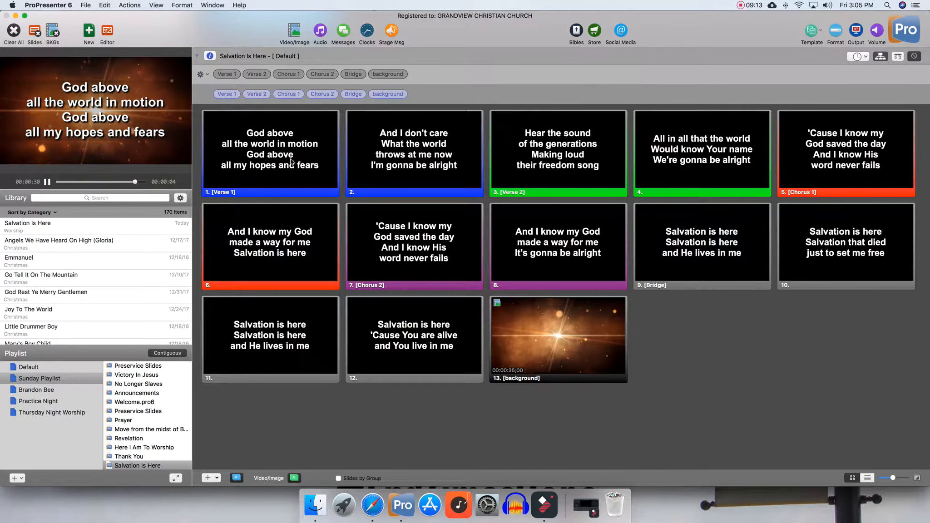
Insert the background group before Verse 1, before Verse 2 and before Chorus 2 in the Default arrangement
{"action": "left_click_drag", "start_coordinate": [380, 75], "coordinate": [219, 93]}
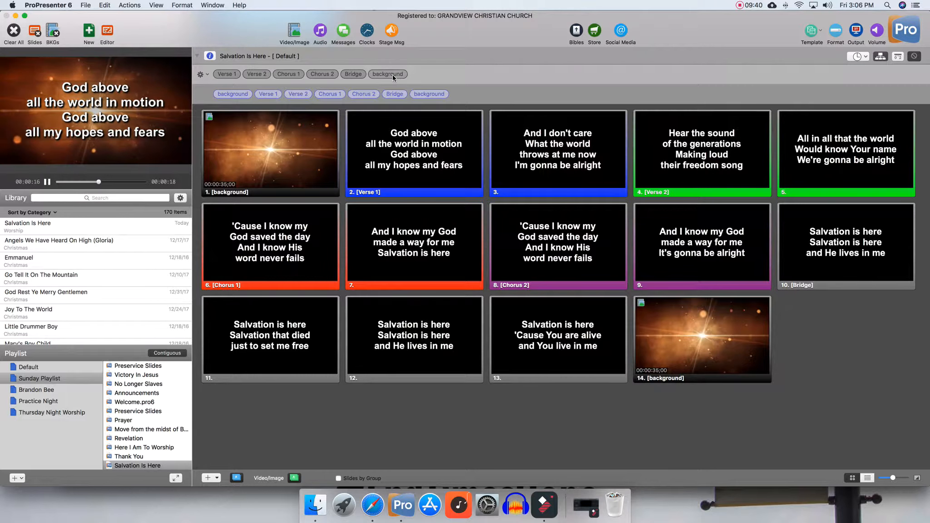
{"action": "left_click_drag", "start_coordinate": [390, 74], "coordinate": [285, 94]}
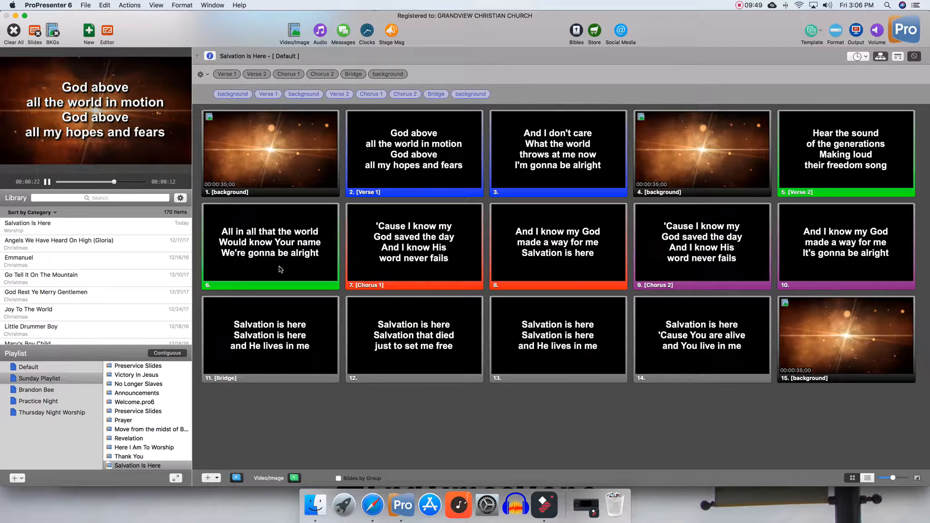
{"action": "scroll", "coordinate": [400, 182], "scroll_direction": "up", "scroll_amount": 2}
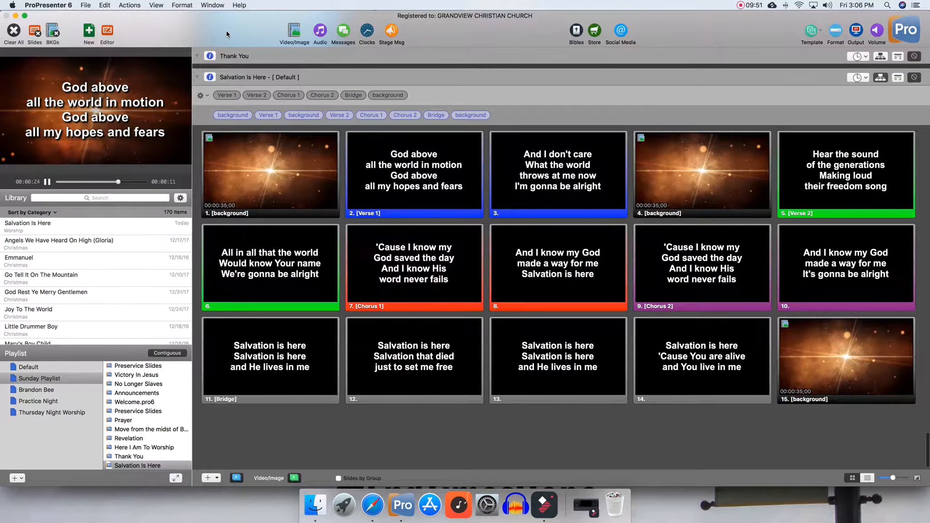
{"action": "left_click_drag", "start_coordinate": [378, 95], "coordinate": [388, 115]}
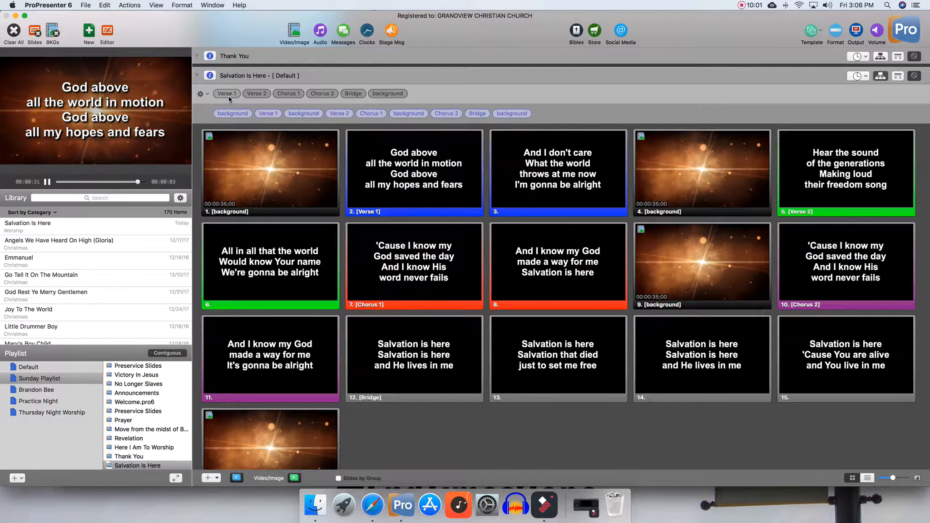
Add Verse 1 before Chorus 2 and repeat Chorus 1 directly after Chorus 2 in the arrangement
{"action": "left_click_drag", "start_coordinate": [228, 96], "coordinate": [433, 108]}
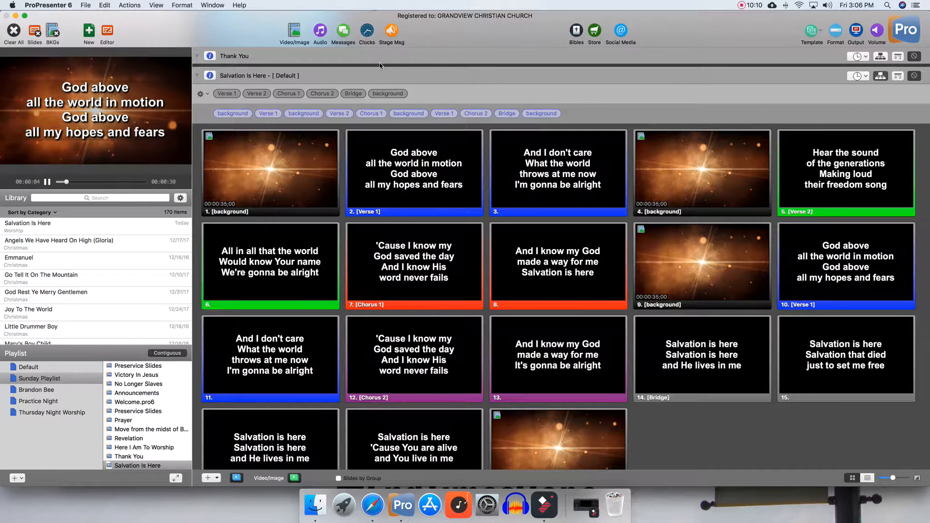
{"action": "left_click_drag", "start_coordinate": [288, 93], "coordinate": [330, 99]}
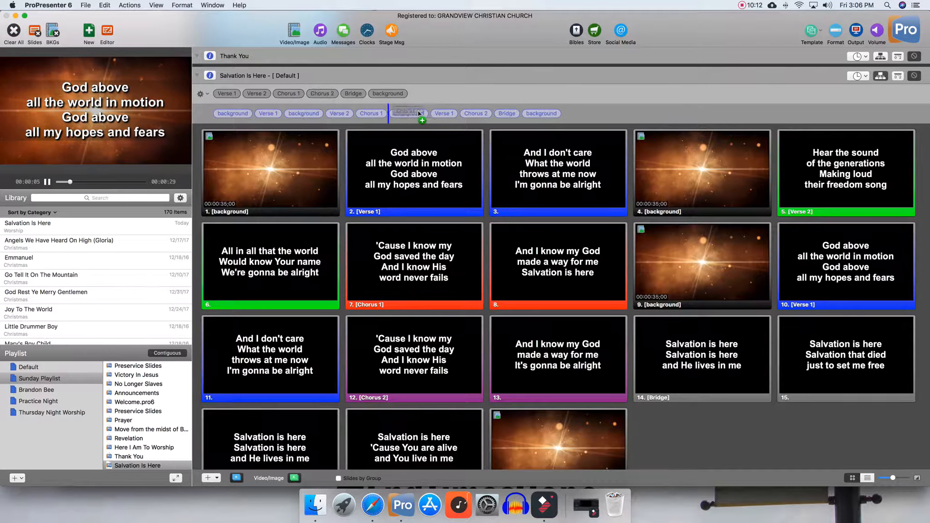
{"action": "left_click_drag", "start_coordinate": [418, 110], "coordinate": [500, 110]}
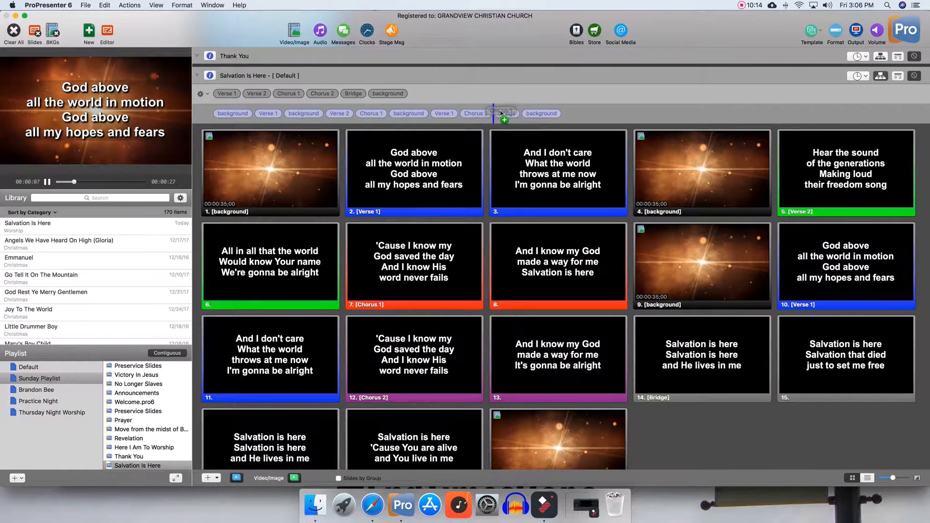
{"action": "scroll", "coordinate": [563, 226], "scroll_direction": "down", "scroll_amount": 2}
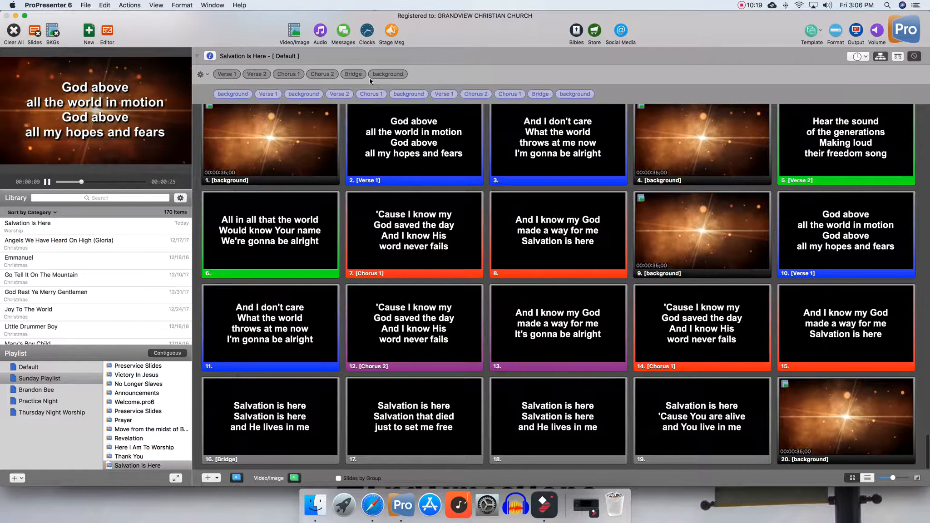
Insert the background group before the Bridge, and follow the Bridge with a second Bridge, Chorus 2 and Chorus 1
{"action": "left_click_drag", "start_coordinate": [493, 81], "coordinate": [531, 92]}
{"action": "scroll", "coordinate": [474, 163], "scroll_direction": "down", "scroll_amount": 3}
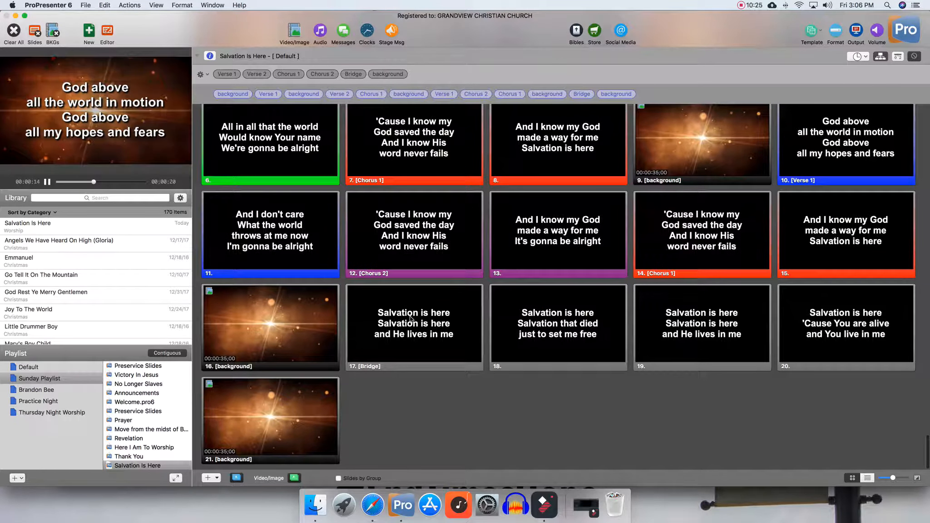
{"action": "left_click_drag", "start_coordinate": [344, 73], "coordinate": [596, 94]}
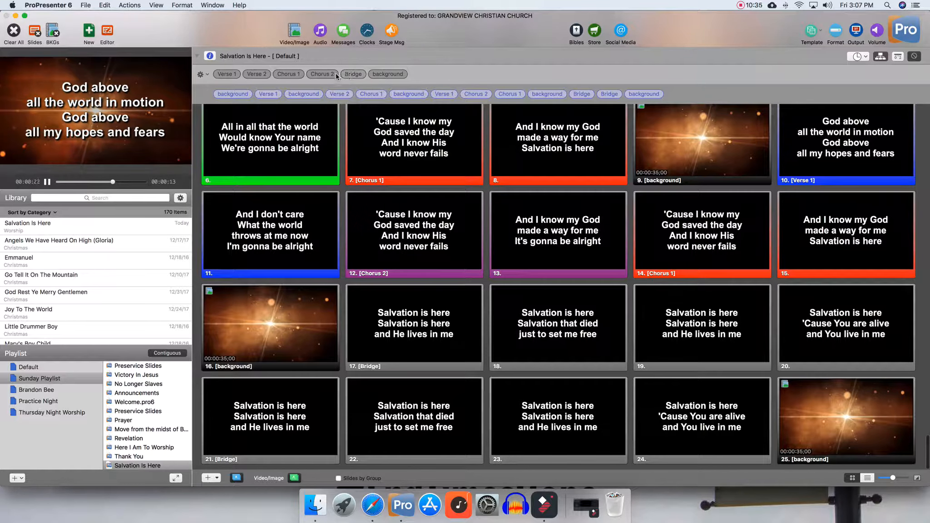
{"action": "mouse_move", "coordinate": [300, 78]}
{"action": "left_mouse_down"}
{"action": "mouse_move", "coordinate": [641, 83]}
{"action": "mouse_move", "coordinate": [627, 93]}
{"action": "left_mouse_up"}
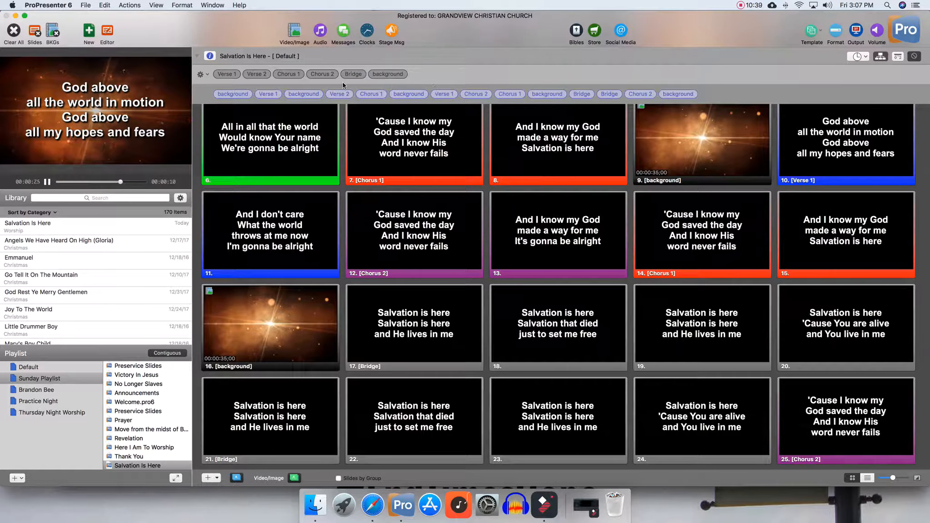
{"action": "mouse_move", "coordinate": [290, 80]}
{"action": "left_mouse_down"}
{"action": "mouse_move", "coordinate": [751, 96]}
{"action": "mouse_move", "coordinate": [644, 91]}
{"action": "mouse_move", "coordinate": [662, 94]}
{"action": "left_mouse_up"}
{"action": "scroll", "coordinate": [677, 166], "scroll_direction": "down", "scroll_amount": 3}
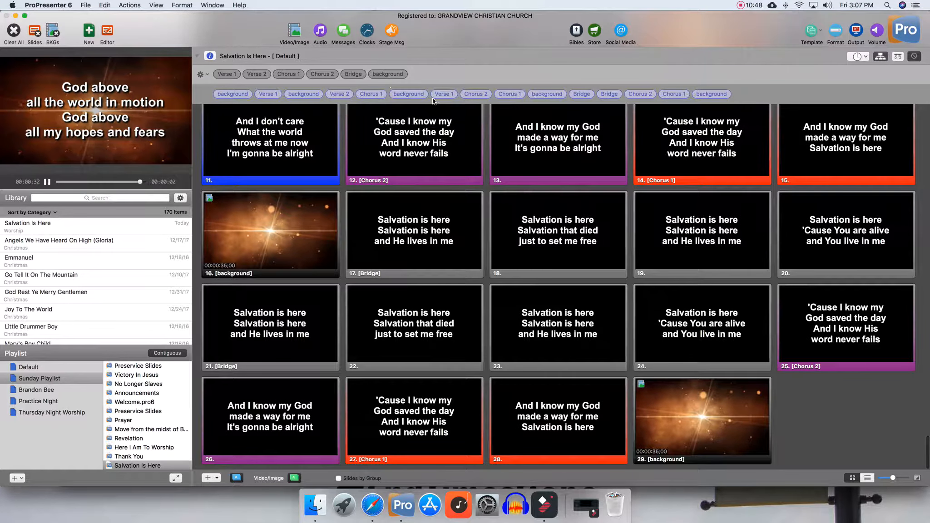
Review the slide order of the whole Default arrangement from the first background slide to the last
{"action": "scroll", "coordinate": [608, 237], "scroll_direction": "up", "scroll_amount": 10}
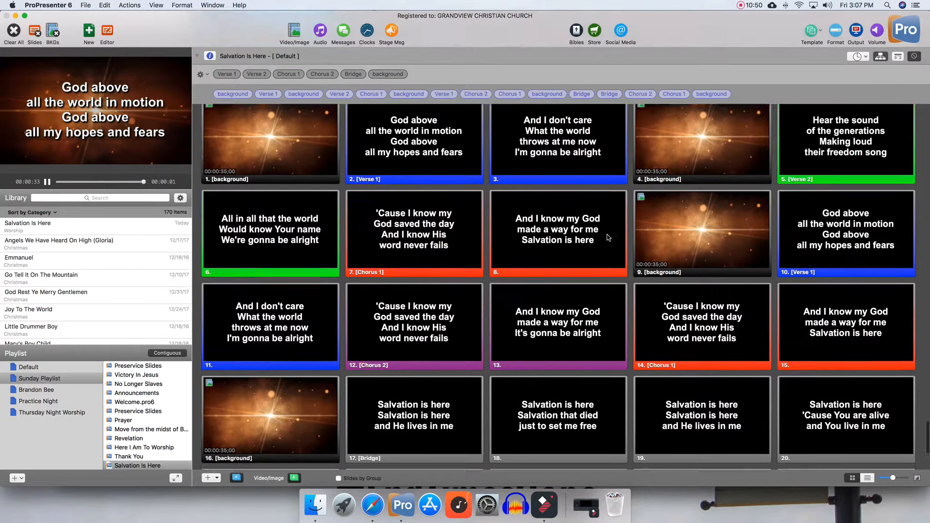
{"action": "scroll", "coordinate": [607, 234], "scroll_direction": "down", "scroll_amount": 10}
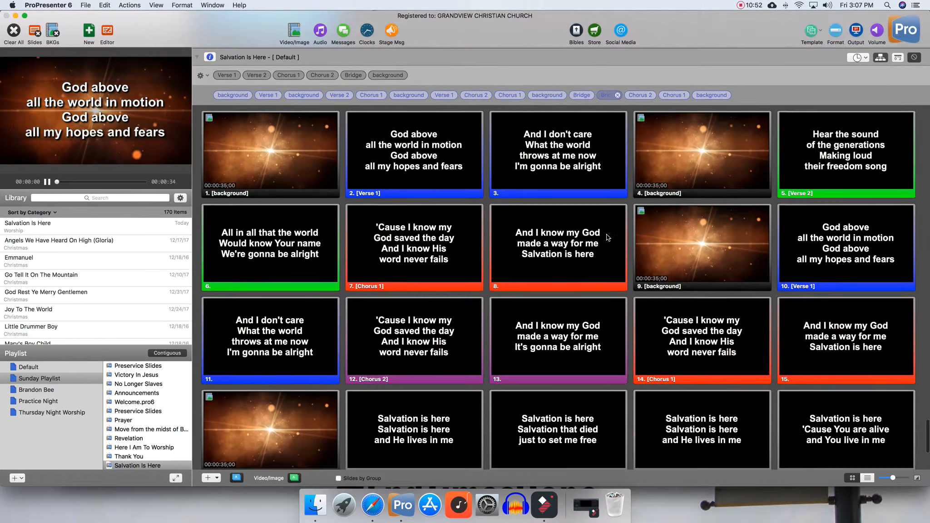
{"action": "scroll", "coordinate": [627, 252], "scroll_direction": "down", "scroll_amount": 2}
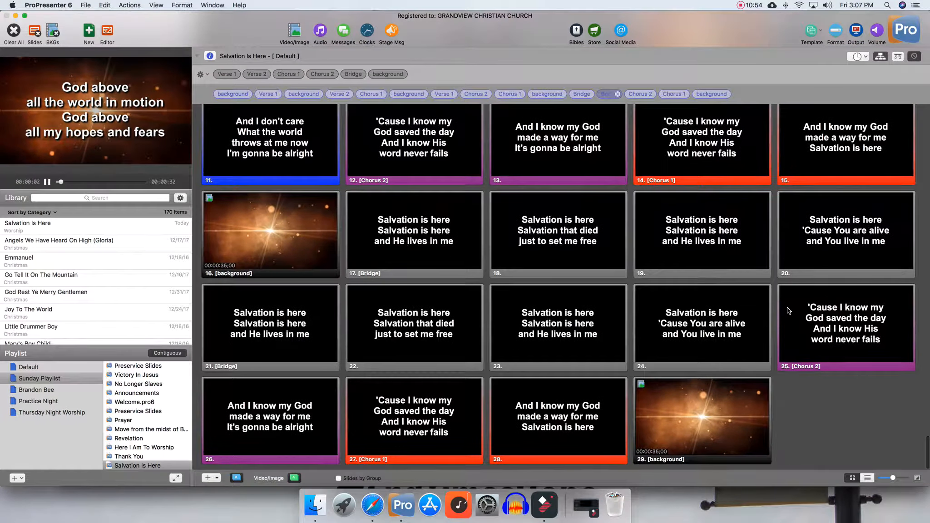
{"action": "scroll", "coordinate": [731, 264], "scroll_direction": "up", "scroll_amount": 3}
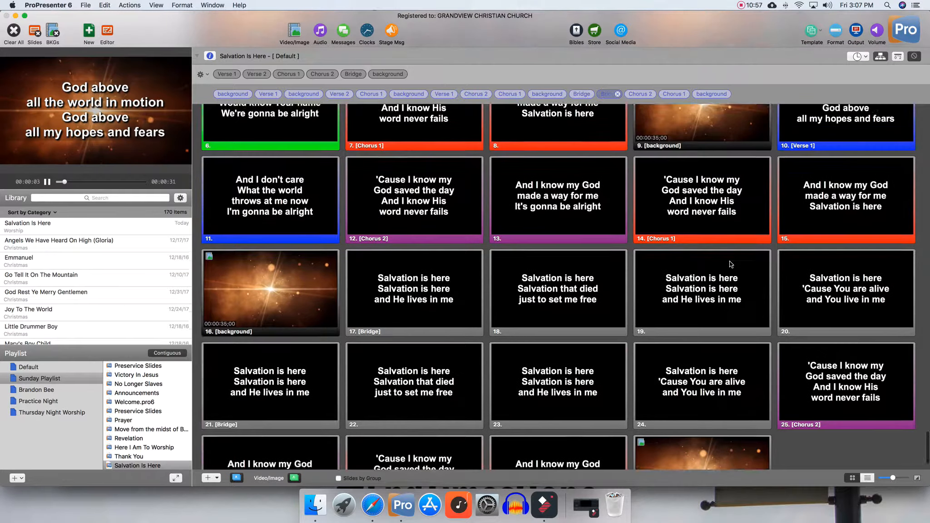
{"action": "scroll", "coordinate": [731, 263], "scroll_direction": "down", "scroll_amount": 2}
{"action": "scroll", "coordinate": [731, 263], "scroll_direction": "down", "scroll_amount": 1}
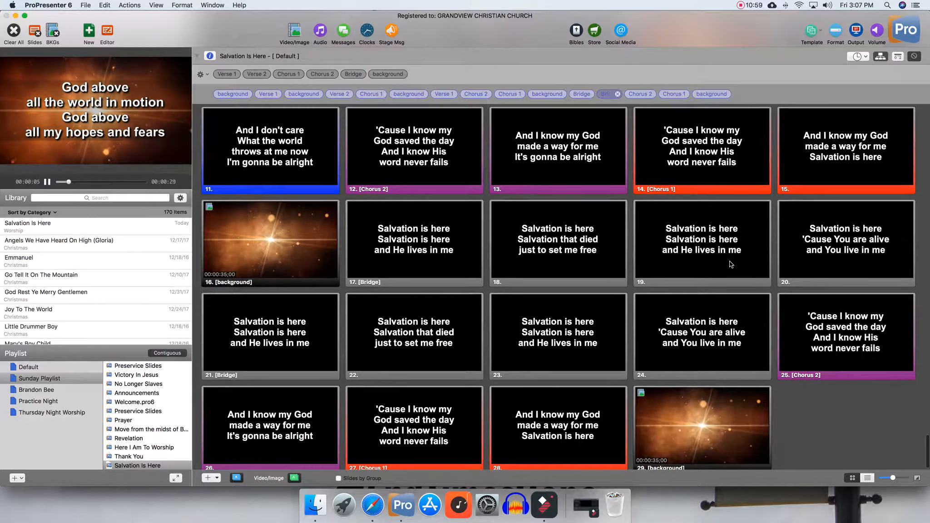
{"action": "scroll", "coordinate": [731, 264], "scroll_direction": "up", "scroll_amount": 4}
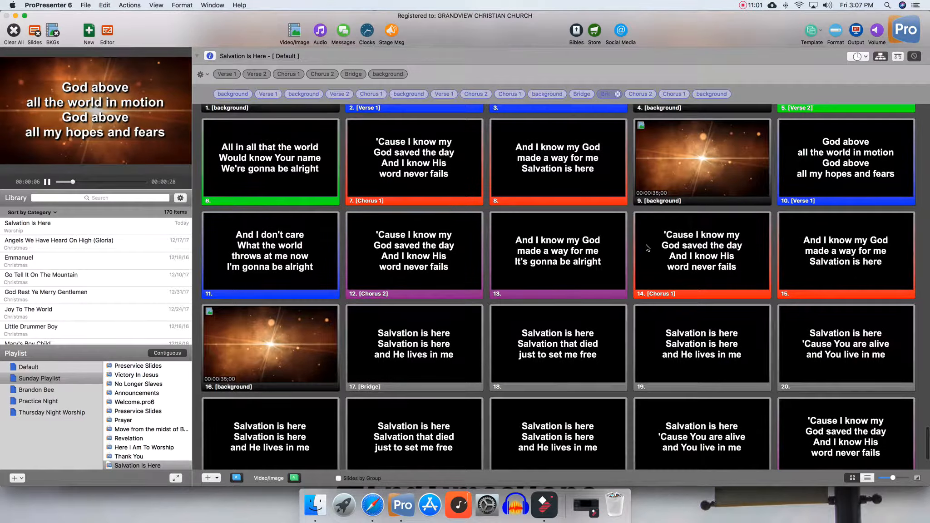
{"action": "scroll", "coordinate": [393, 175], "scroll_direction": "up", "scroll_amount": 5}
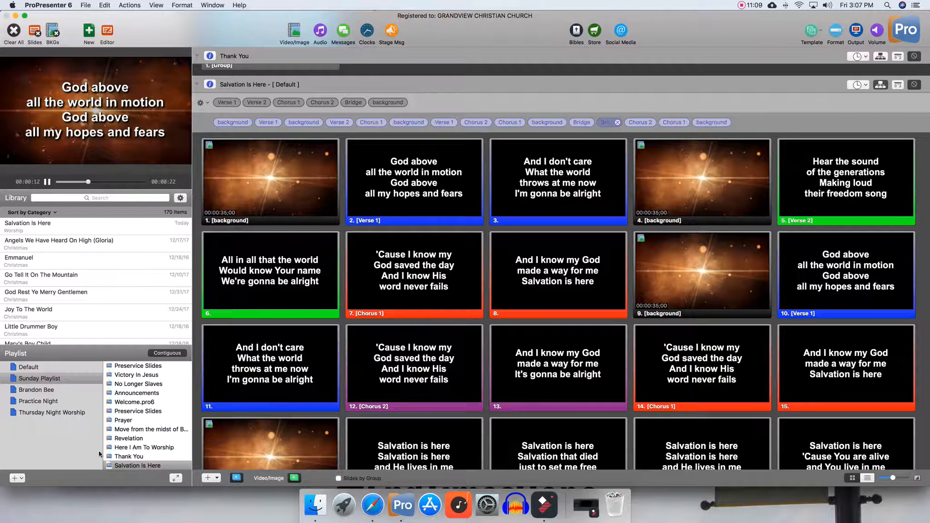
Try to apply the 5 Lines template from Song Template- 2 line bar to the first Verse 1 slide in the Reflow Editor, then close it
{"action": "right_click", "coordinate": [115, 465]}
{"action": "left_click", "coordinate": [150, 465]}
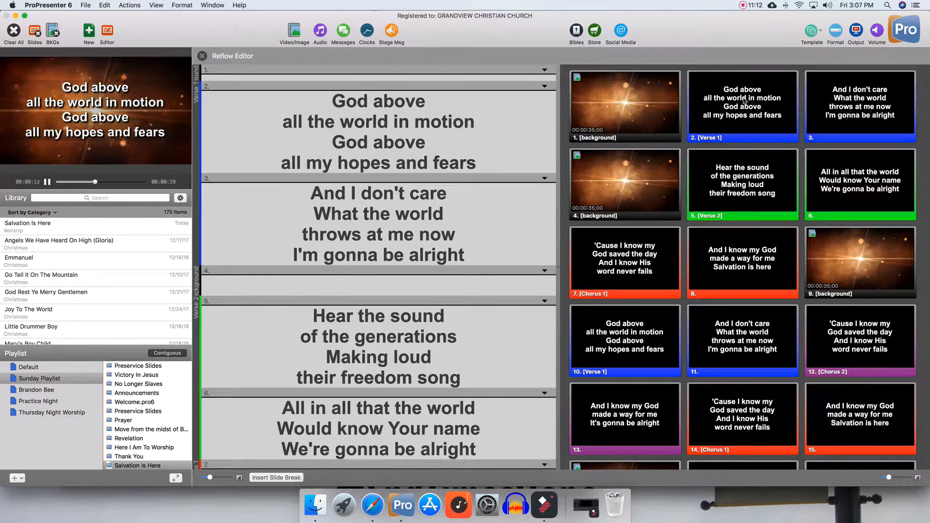
{"action": "right_click", "coordinate": [702, 98]}
{"action": "mouse_move", "coordinate": [706, 113]}
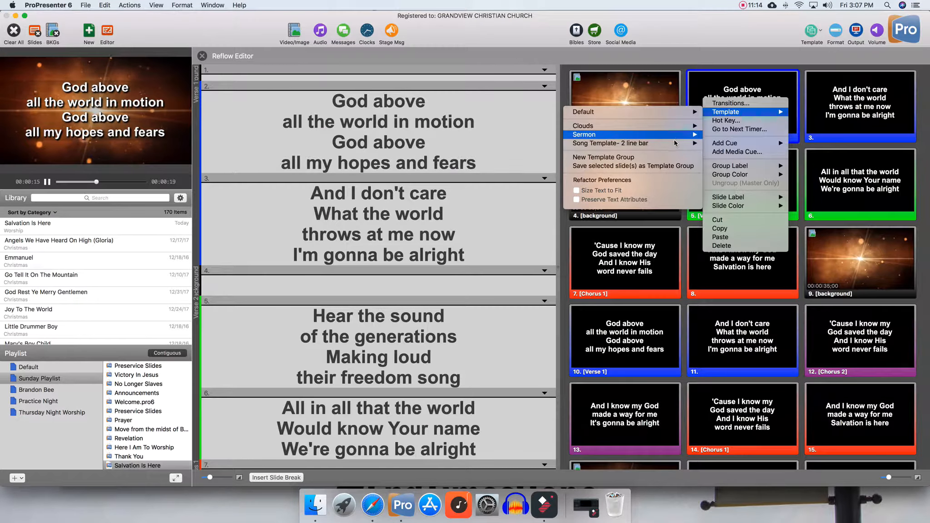
{"action": "mouse_move", "coordinate": [672, 143]}
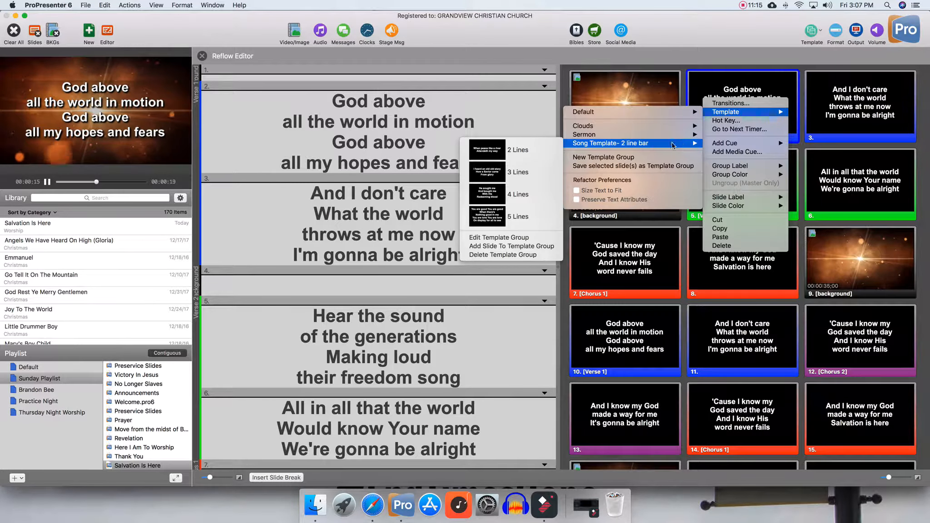
{"action": "left_click", "coordinate": [521, 217]}
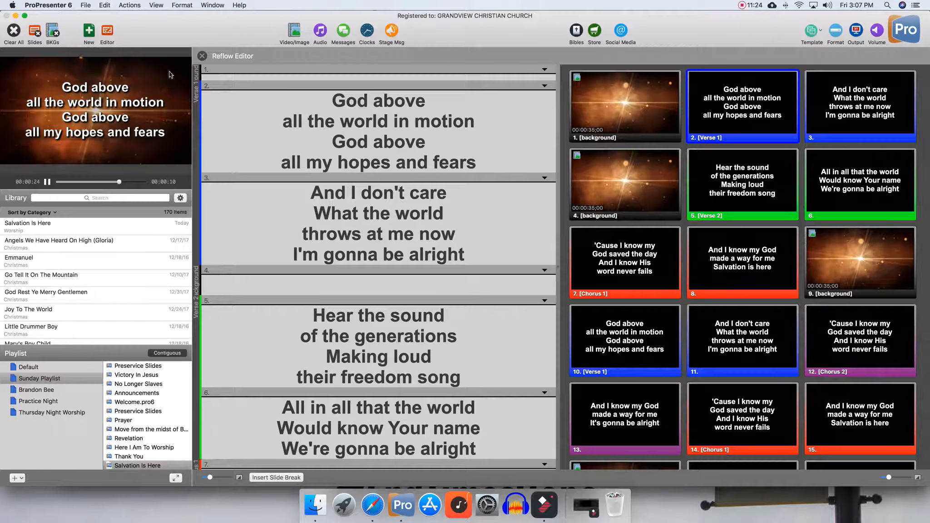
{"action": "left_click", "coordinate": [202, 55]}
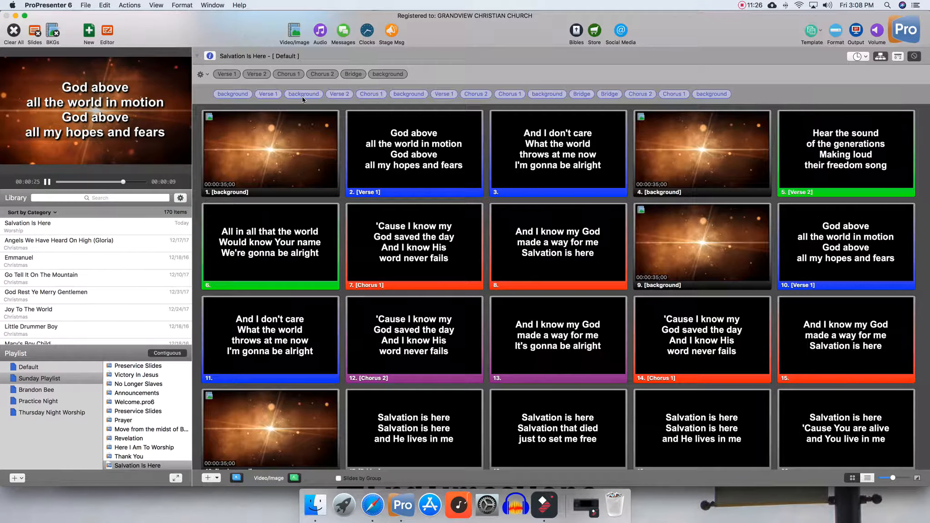
Open the first Verse 1 slide in the editor and join the third lyric line onto "all the world in motion"
{"action": "right_click", "coordinate": [423, 153]}
{"action": "left_click", "coordinate": [445, 166]}
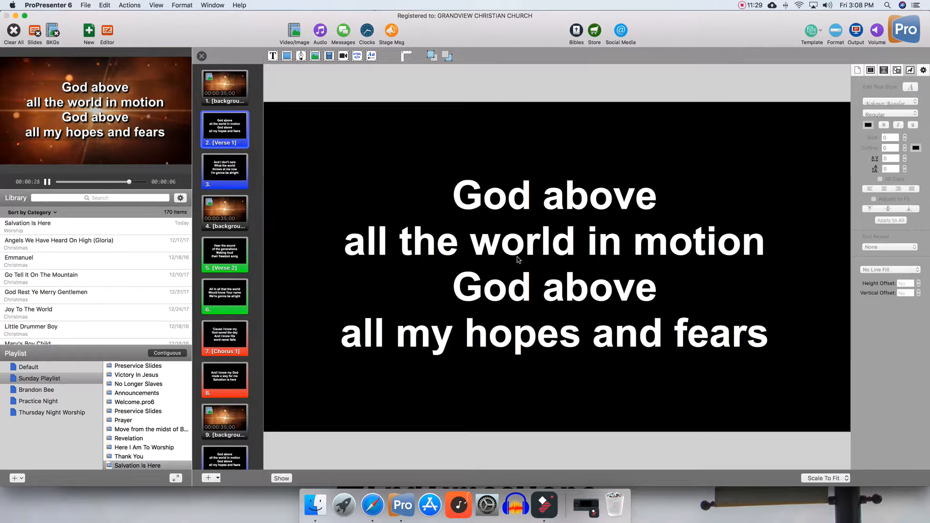
{"action": "left_click", "coordinate": [526, 254]}
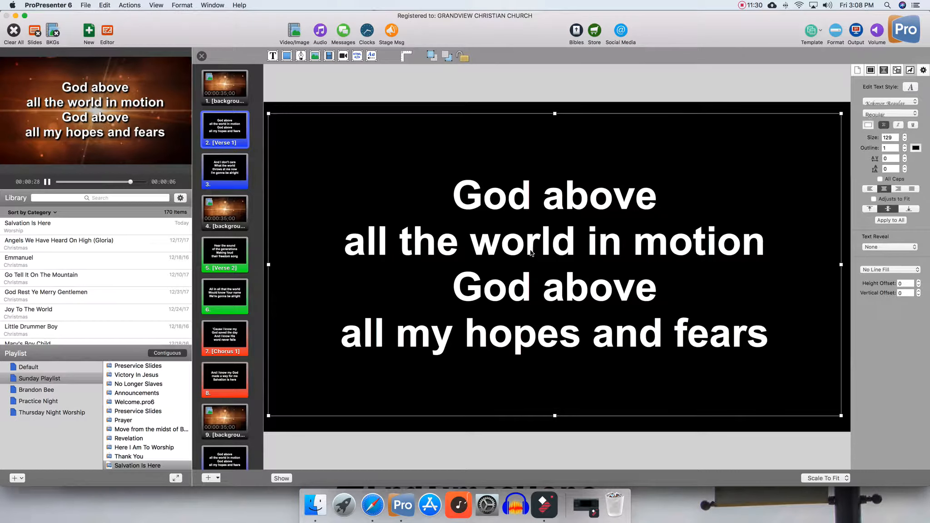
{"action": "left_click", "coordinate": [500, 262]}
{"action": "left_click", "coordinate": [452, 289]}
{"action": "key", "text": "BackSpace"}
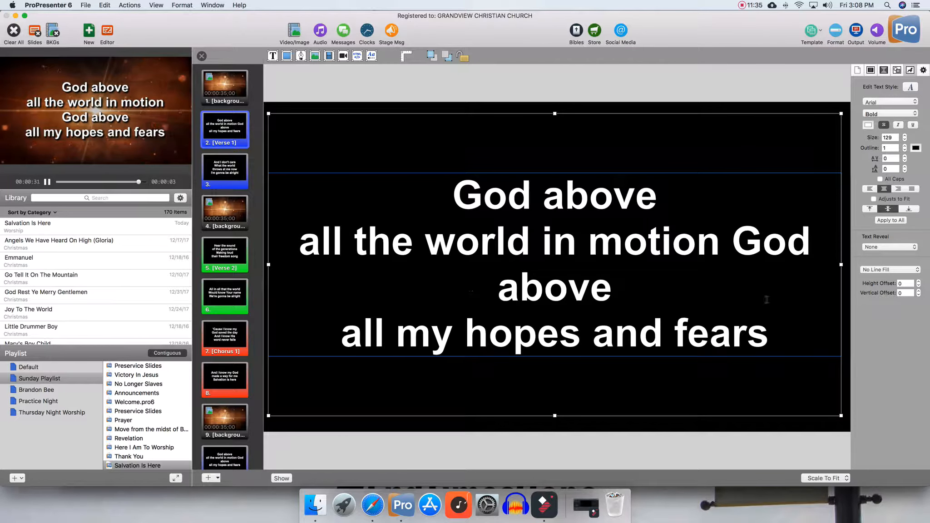
Reduce the text size of the joined line "all the world in motion God above" to 116 so it fits on one line
{"action": "left_click_drag", "start_coordinate": [628, 285], "coordinate": [274, 245]}
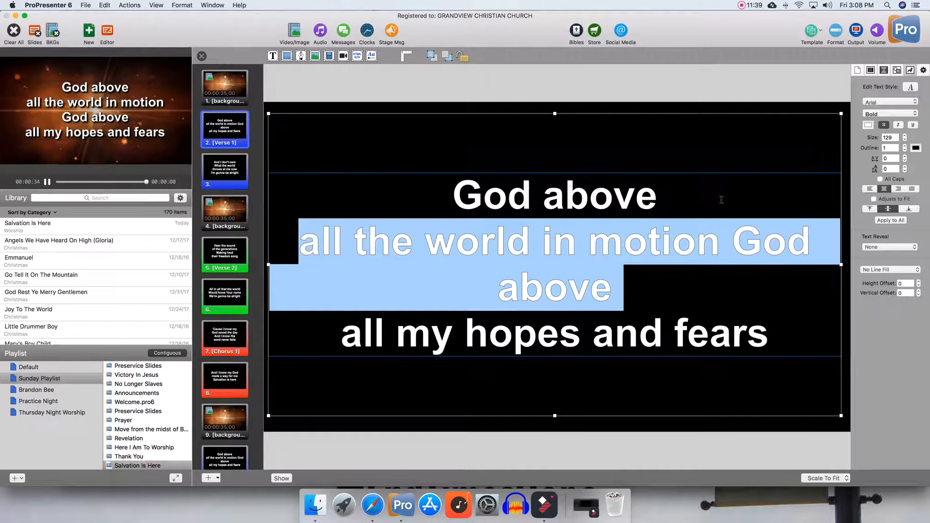
{"action": "left_click", "coordinate": [905, 139]}
{"action": "left_click", "coordinate": [905, 139]}
{"action": "left_click", "coordinate": [905, 139]}
{"action": "left_click", "coordinate": [905, 140]}
{"action": "left_click", "coordinate": [904, 139]}
{"action": "left_click", "coordinate": [905, 140]}
{"action": "left_click", "coordinate": [905, 139]}
{"action": "left_click", "coordinate": [905, 140]}
{"action": "left_click", "coordinate": [905, 139]}
{"action": "left_click", "coordinate": [904, 139]}
{"action": "left_click", "coordinate": [905, 139]}
{"action": "left_click", "coordinate": [904, 139]}
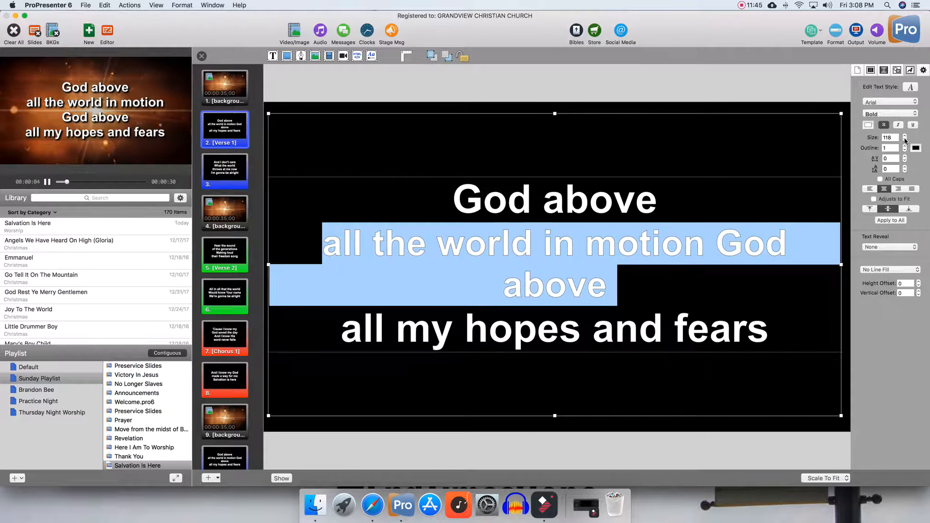
{"action": "left_click", "coordinate": [905, 140]}
{"action": "left_click", "coordinate": [905, 139]}
{"action": "left_click", "coordinate": [904, 136]}
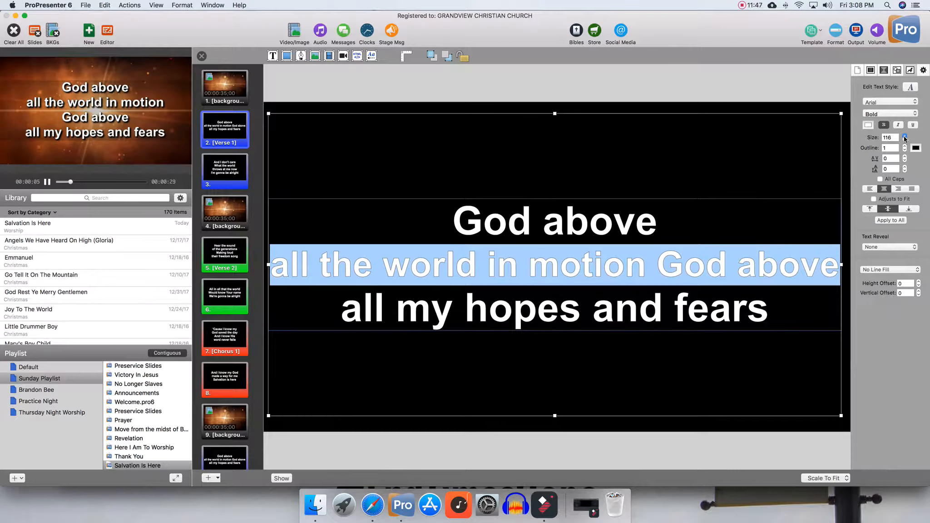
Select the whole lyric text box and set the text size of all its lines to 114
{"action": "key", "text": "Escape"}
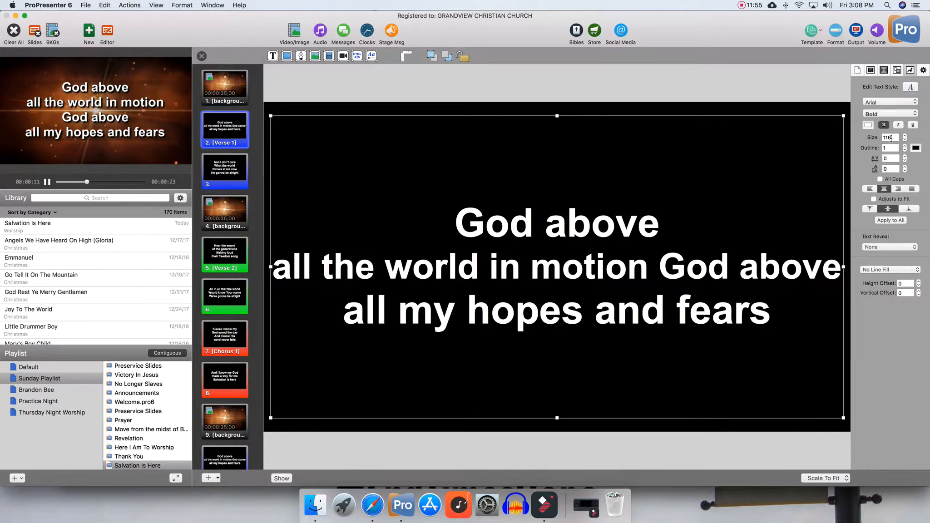
{"action": "left_click", "coordinate": [904, 139]}
{"action": "left_click", "coordinate": [905, 139]}
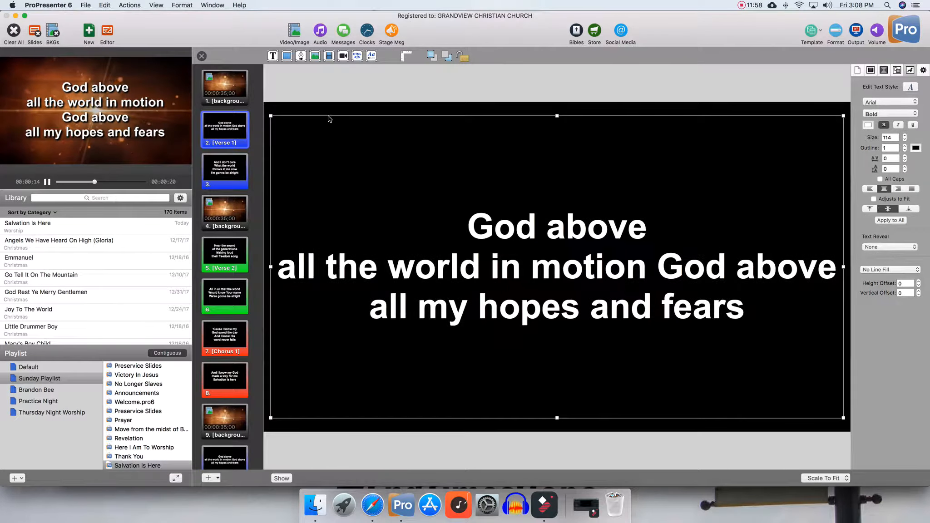
Undo the text size changes on the Verse 1 slide and the preceding additions to the arrangement
{"action": "left_click", "coordinate": [105, 5]}
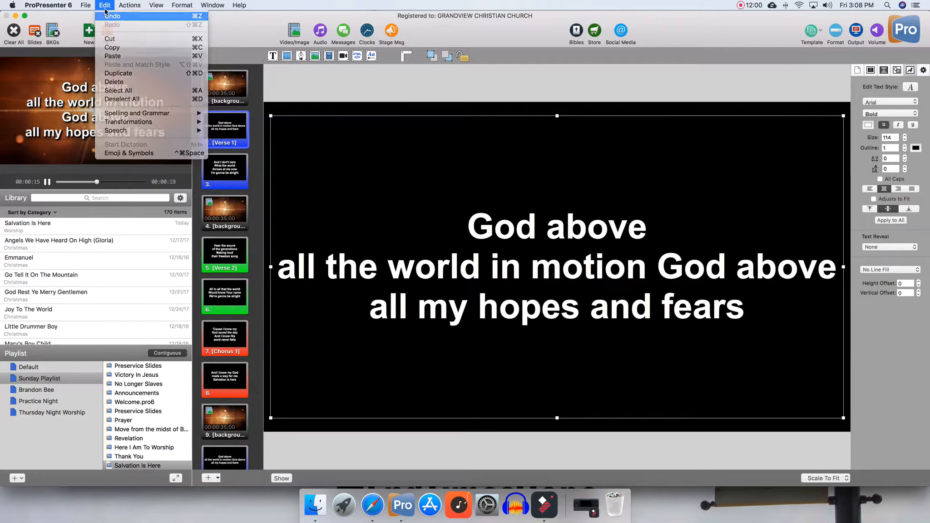
{"action": "left_click", "coordinate": [107, 16]}
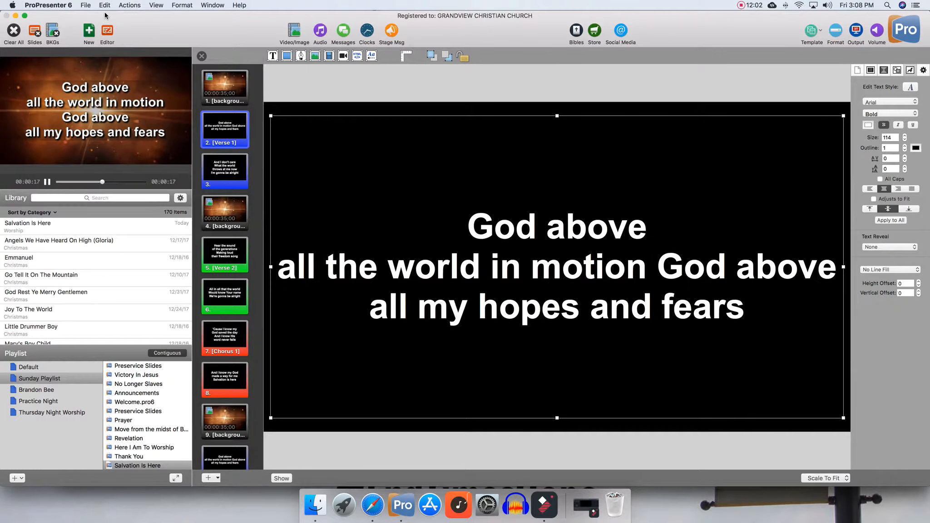
{"action": "key", "text": "super+z"}
{"action": "key", "text": "super+z"}
{"action": "key", "text": "super+z"}
{"action": "key", "text": "super+z"}
{"action": "key", "text": "super+z"}
{"action": "key", "text": "super+z"}
{"action": "key", "text": "super+z"}
{"action": "key", "text": "super+z"}
{"action": "key", "text": "super+z"}
{"action": "key", "text": "super+z"}
{"action": "key", "text": "super+z"}
{"action": "key", "text": "super+z"}
{"action": "key", "text": "super+z"}
{"action": "key", "text": "super+z"}
{"action": "key", "text": "super+z"}
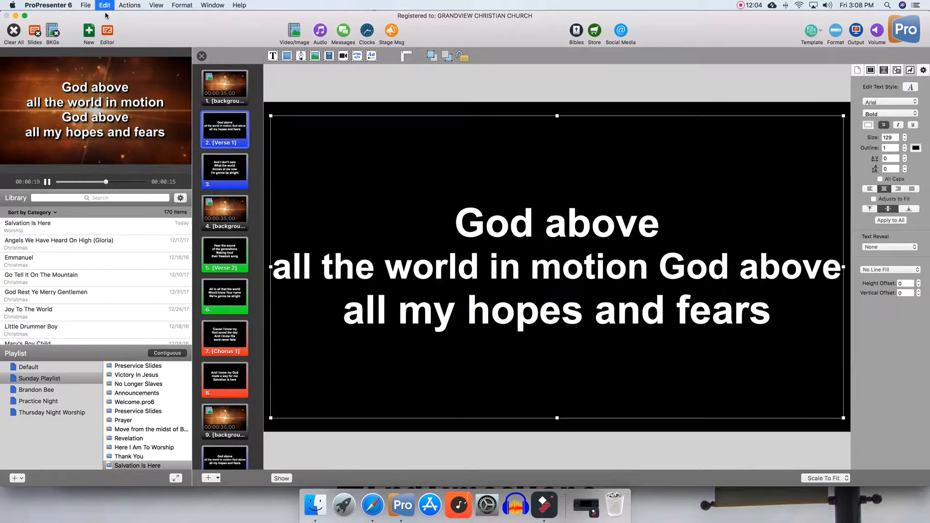
{"action": "key", "text": "super+z"}
{"action": "key", "text": "super+z"}
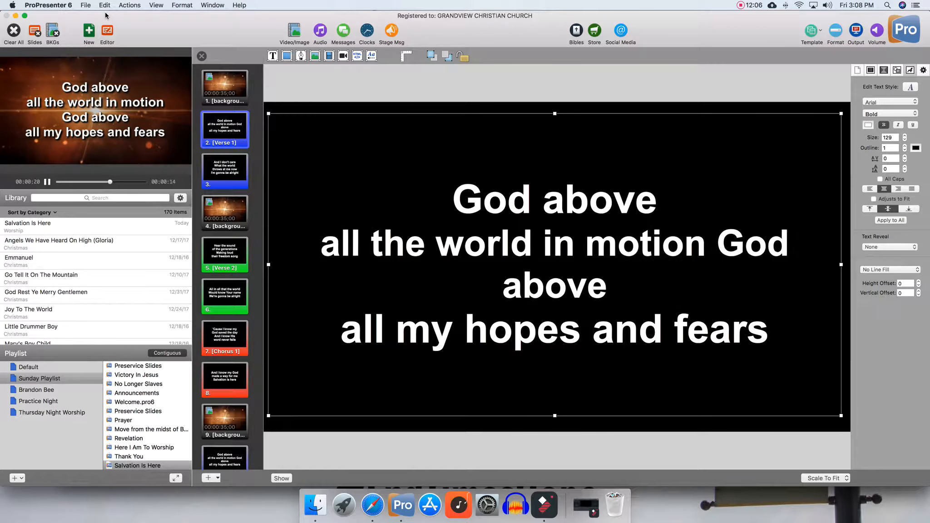
{"action": "key", "text": "super+z"}
{"action": "key", "text": "super+z"}
{"action": "key", "text": "super+z"}
{"action": "key", "text": "super+z"}
{"action": "key", "text": "super+z"}
{"action": "key", "text": "super+z"}
{"action": "key", "text": "super+z"}
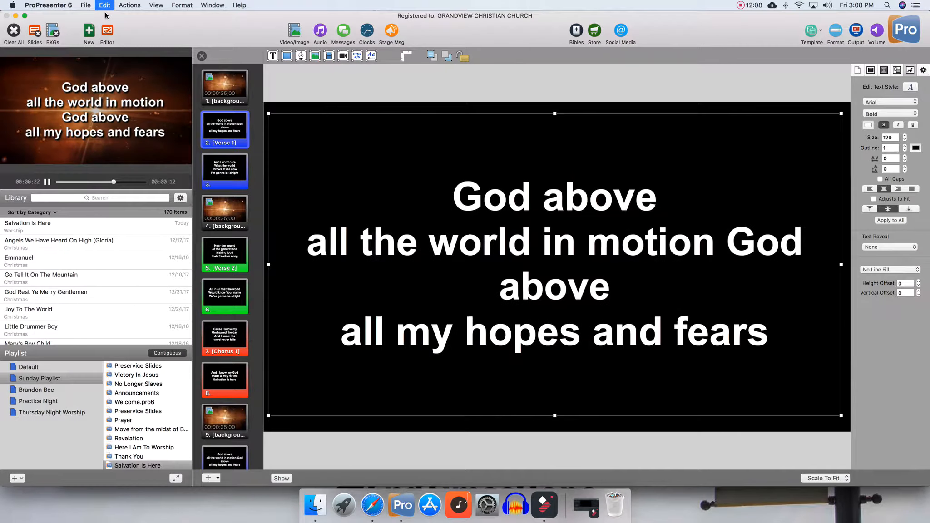
{"action": "key", "text": "super+z"}
{"action": "key", "text": "super+z"}
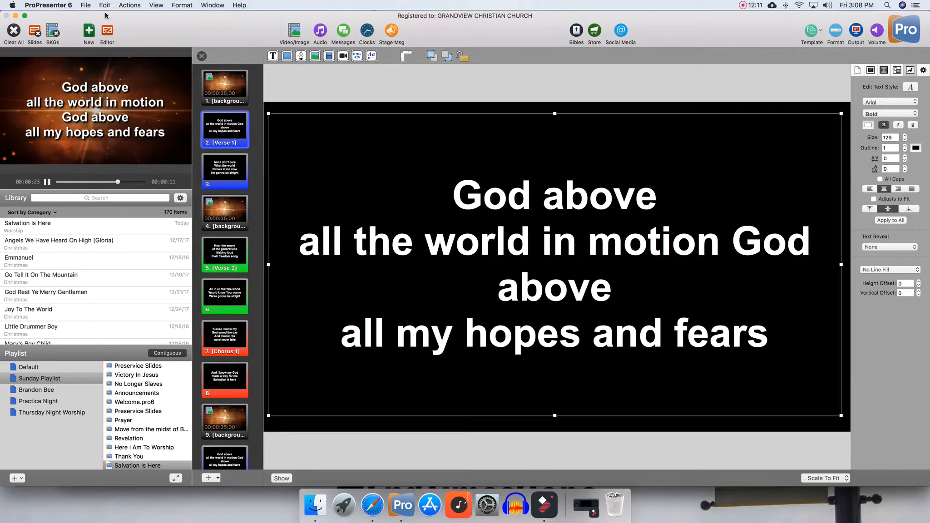
{"action": "key", "text": "super+z"}
{"action": "key", "text": "super+z"}
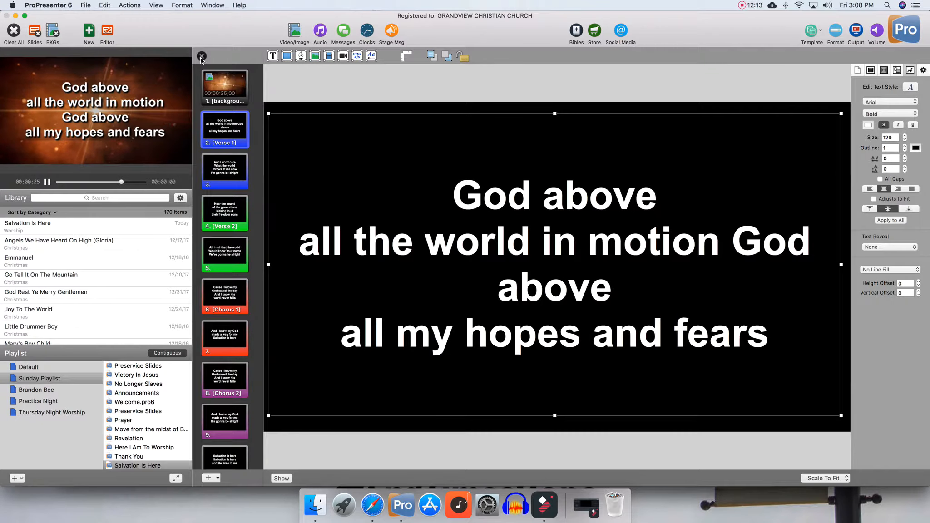
Close the slide editor and apply the 4 Lines template from Song Template- 2 line bar to the first Verse 1 slide
{"action": "left_click", "coordinate": [202, 57]}
{"action": "right_click", "coordinate": [443, 145]}
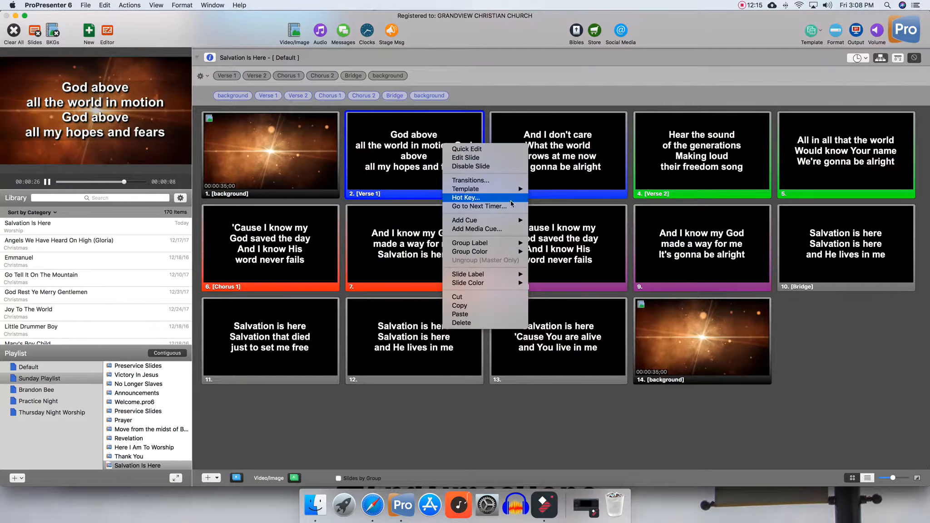
{"action": "mouse_move", "coordinate": [509, 191]}
{"action": "mouse_move", "coordinate": [646, 222]}
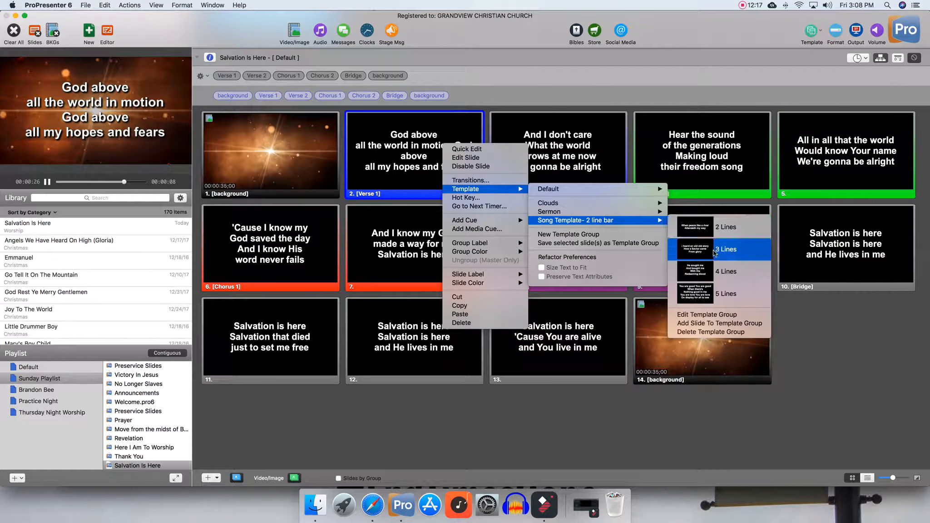
{"action": "left_click", "coordinate": [707, 271]}
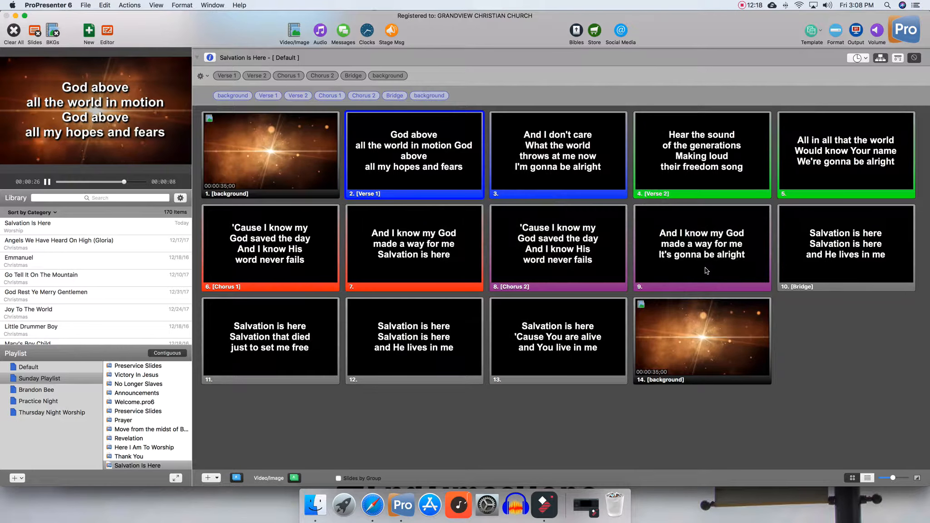
Quick-edit the first Verse 1 slide to put a line break before the second "God above", then close the edit
{"action": "right_click", "coordinate": [437, 151]}
{"action": "left_click", "coordinate": [454, 153]}
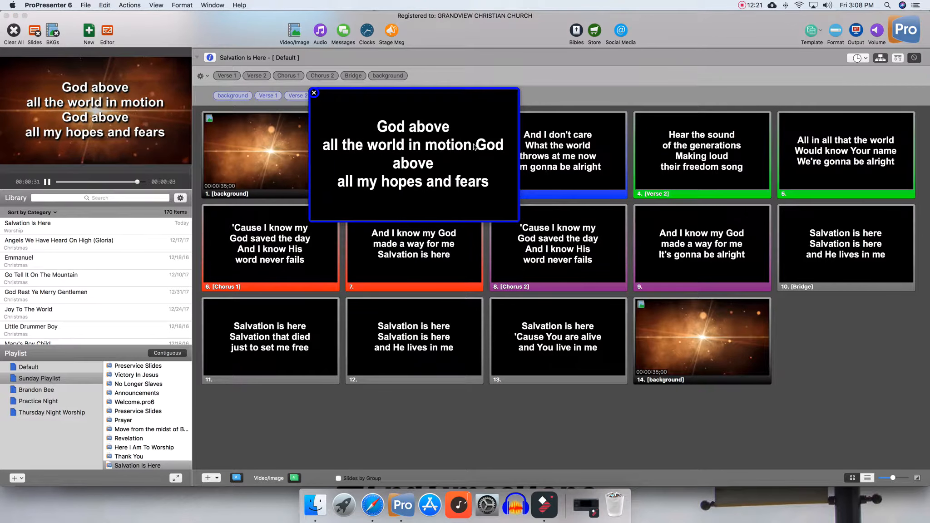
{"action": "double_click", "coordinate": [377, 145]}
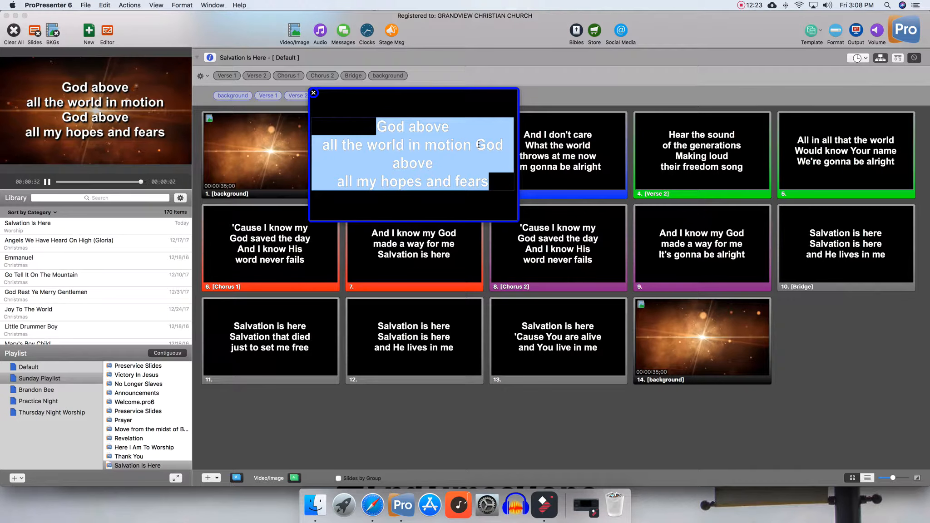
{"action": "left_click", "coordinate": [479, 145]}
{"action": "key", "text": "Return"}
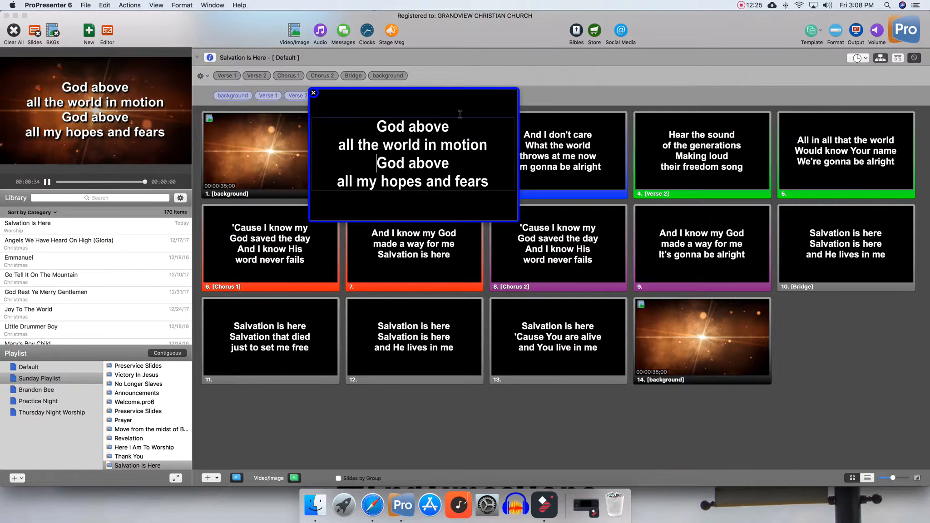
{"action": "left_click", "coordinate": [313, 93]}
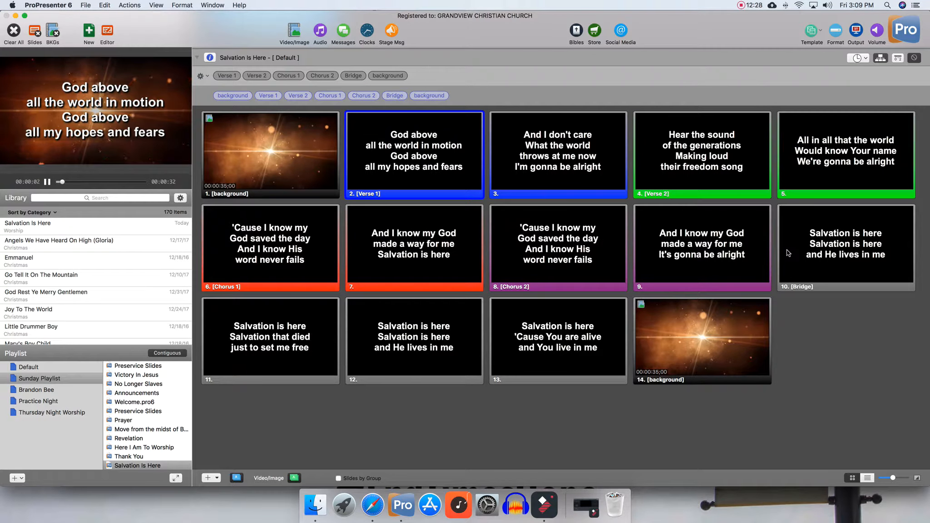